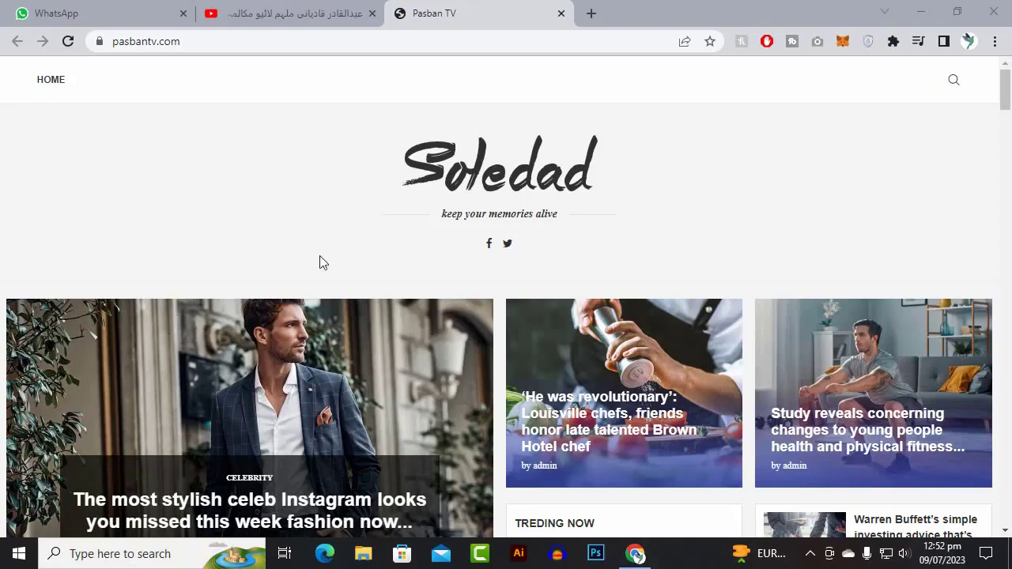
pyautogui.scroll(-15, 301, 268)
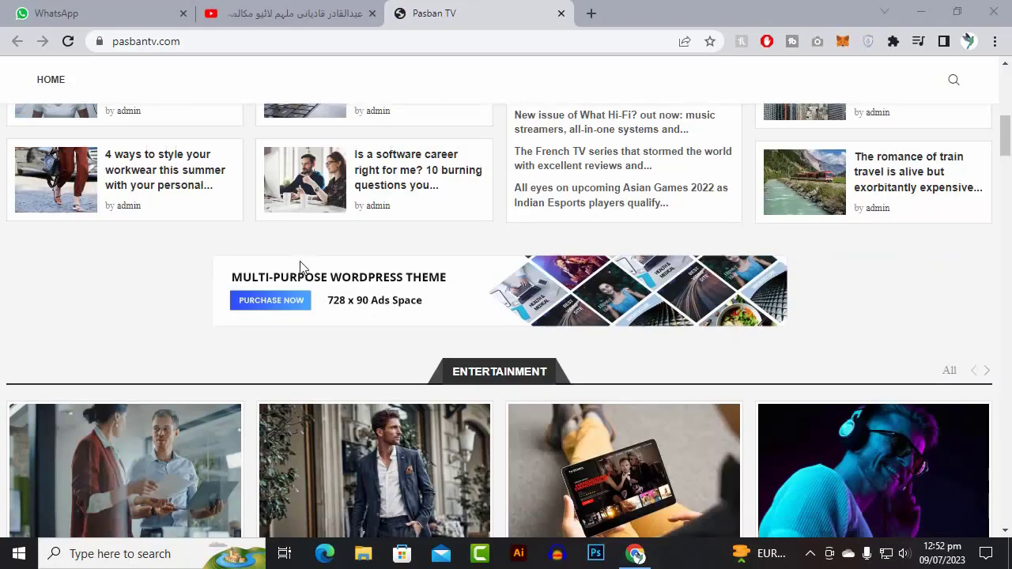
pyautogui.scroll(5, 971, 282)
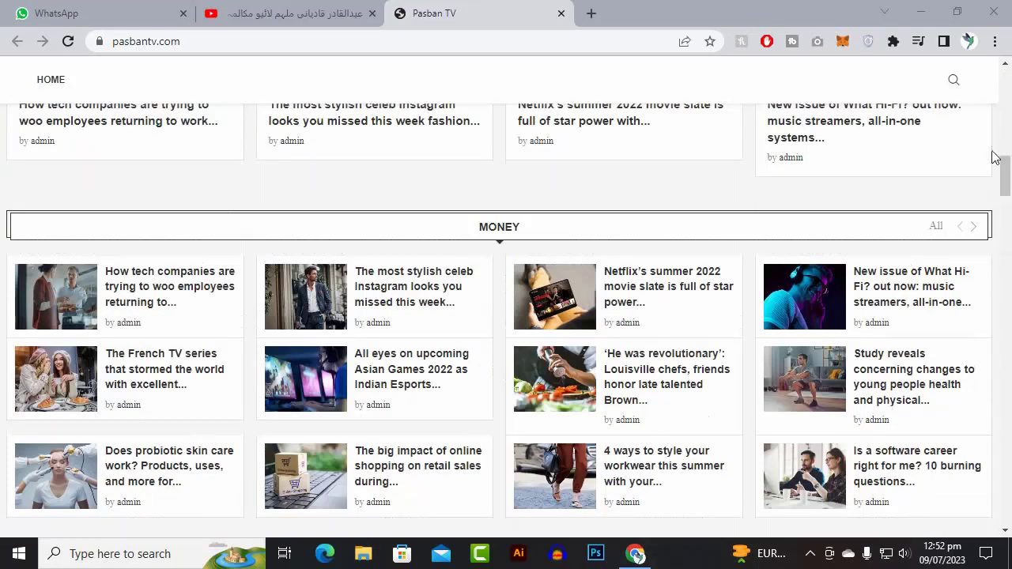
pyautogui.moveTo(1010, 190); pyautogui.dragTo(994, 83)
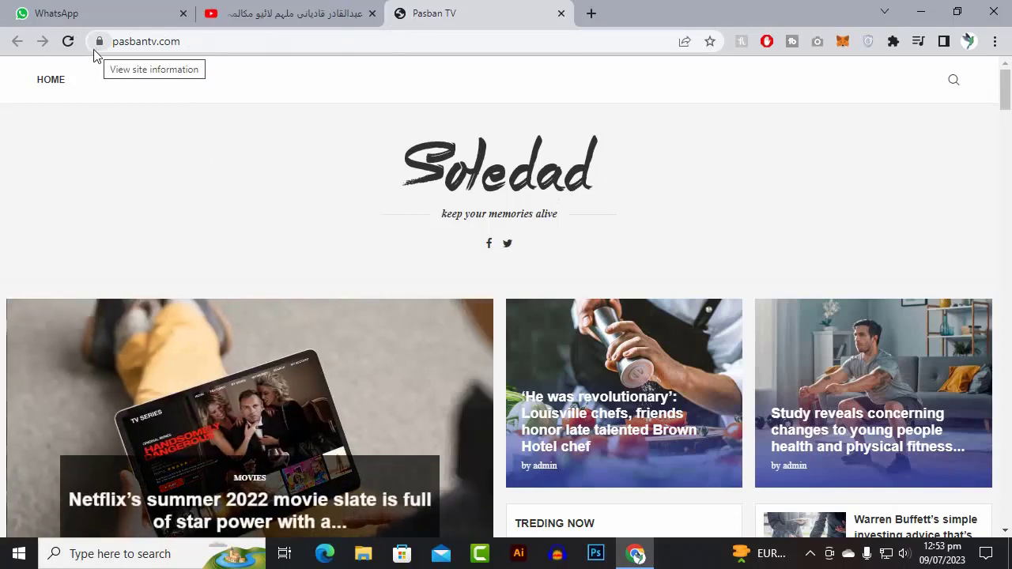
pyautogui.doubleClick(252, 36)
pyautogui.click(197, 41)
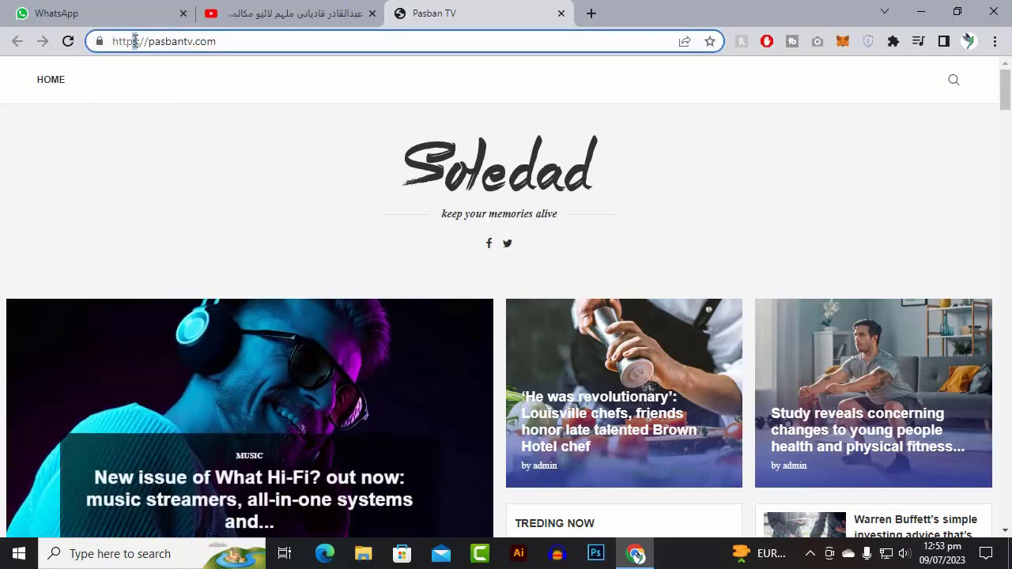
pyautogui.click(276, 45)
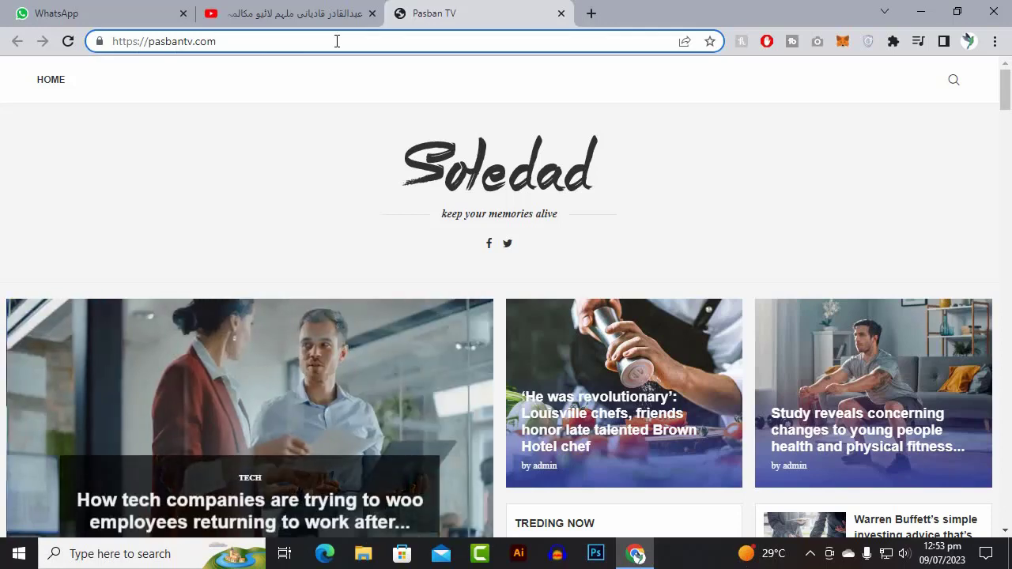
pyautogui.write('.')
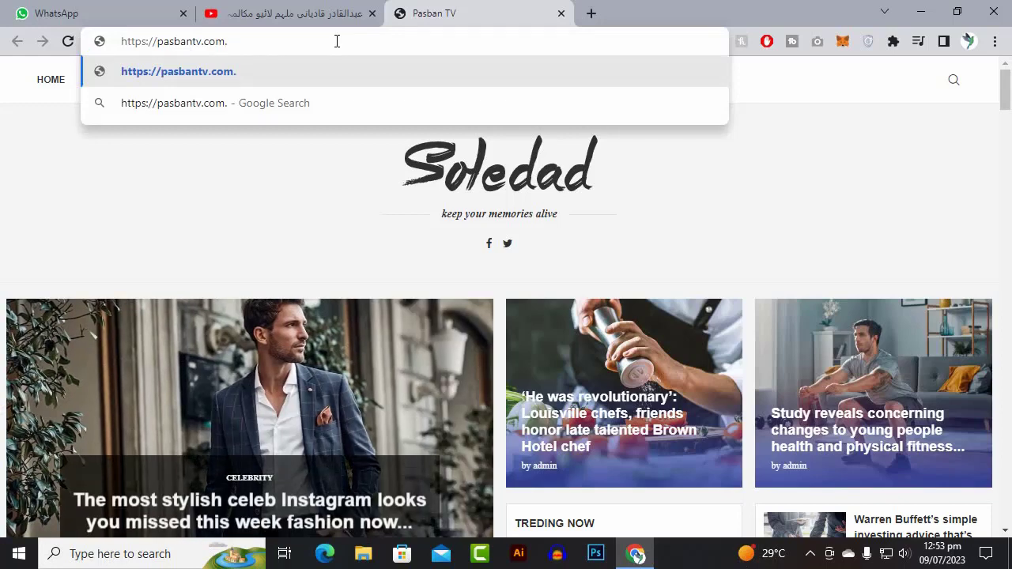
pyautogui.press('BackSpace')
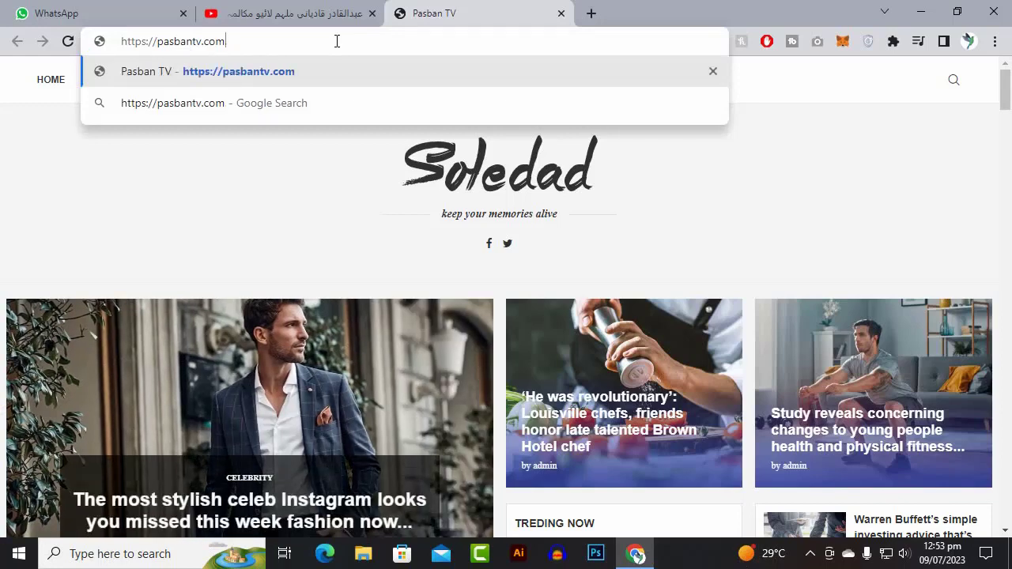
pyautogui.write('/')
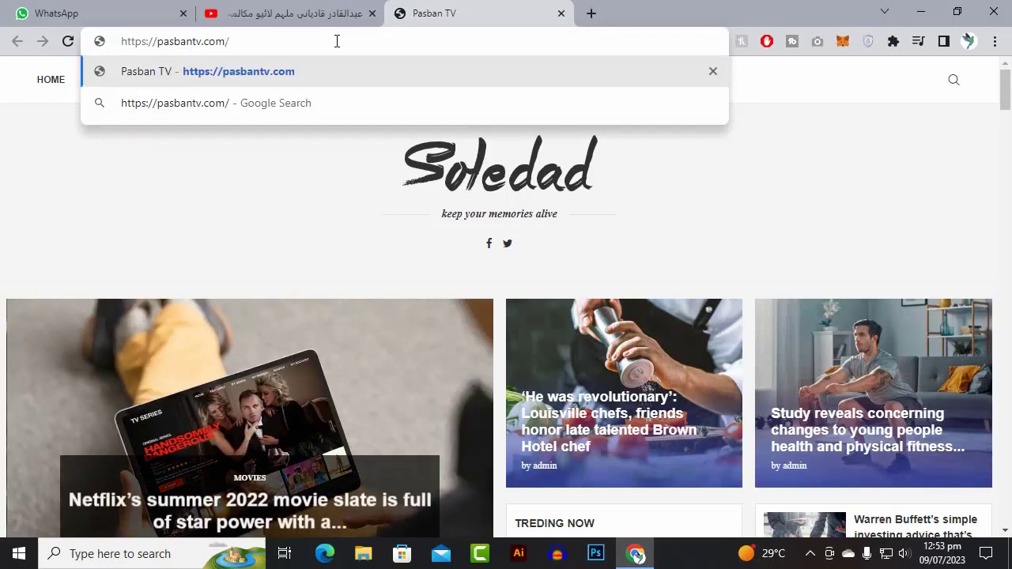
pyautogui.write('wp-')
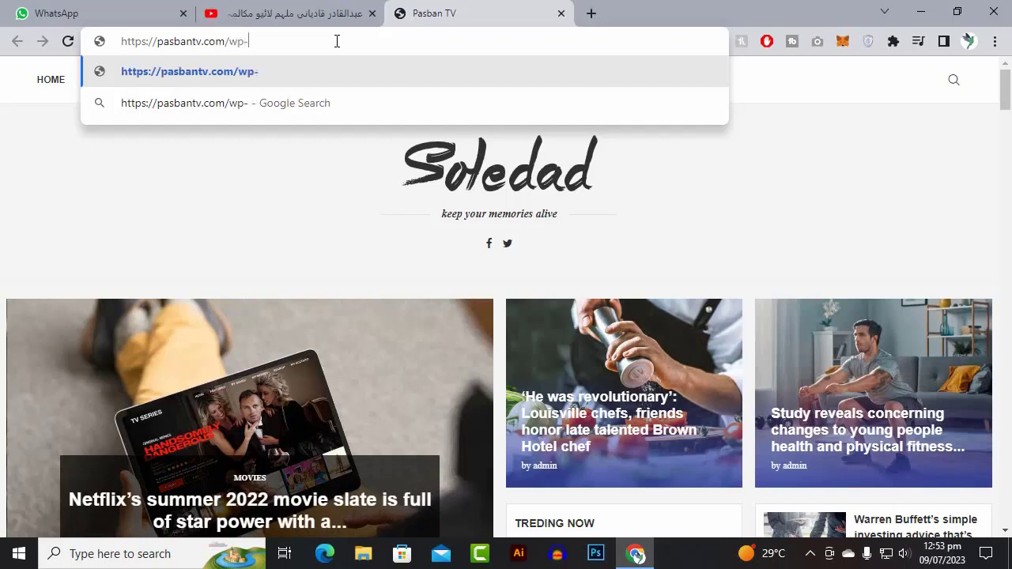
pyautogui.write('ad')
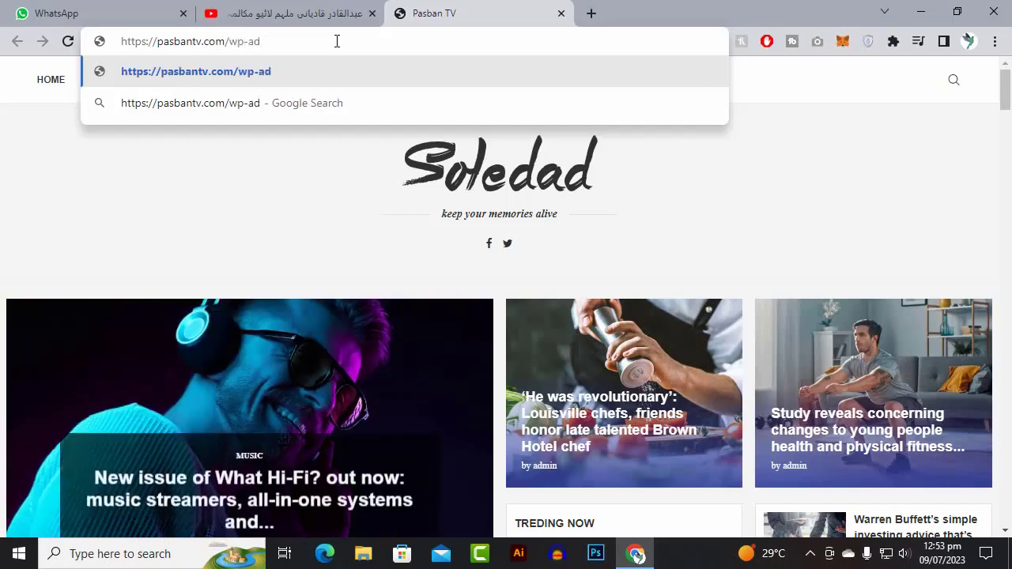
pyautogui.write('min')
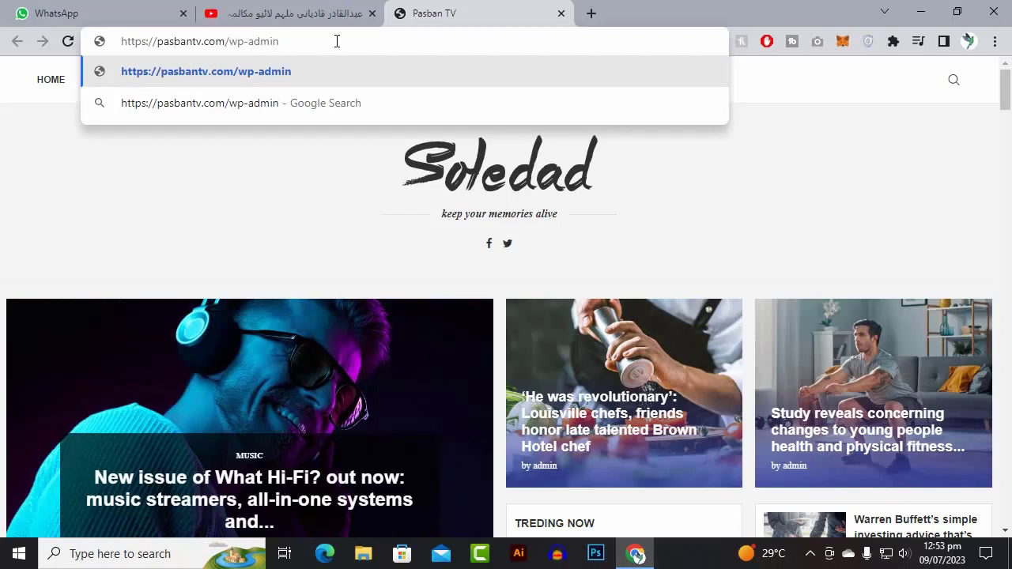
pyautogui.press('Return')
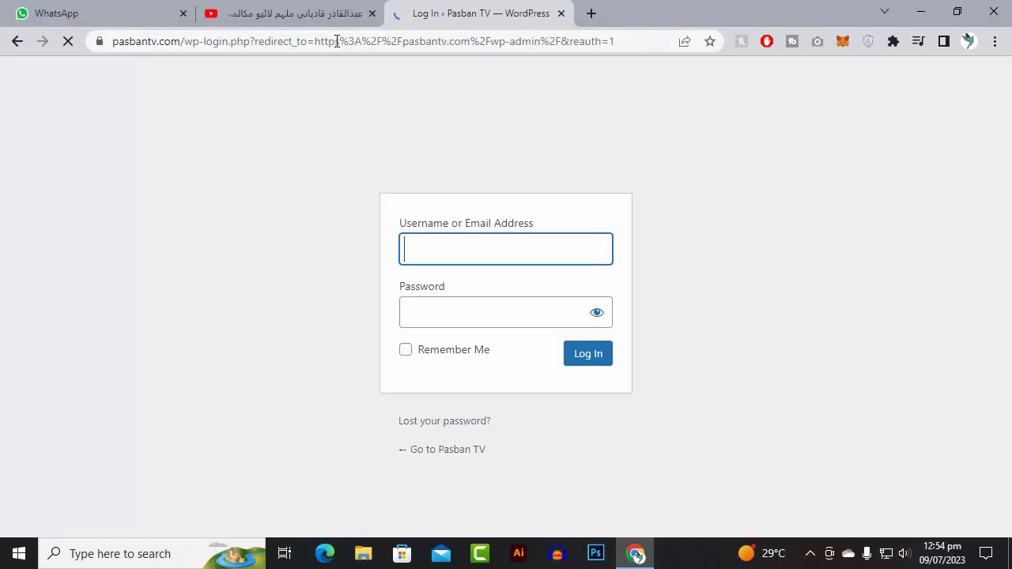
# - Log in to WordPress with username admin and the account password
pyautogui.click(512, 238)
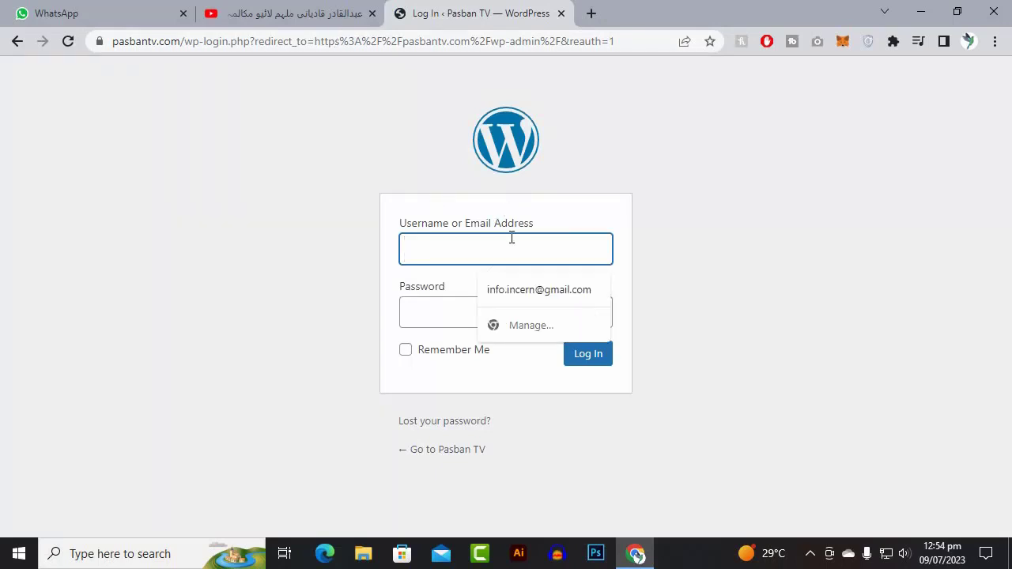
pyautogui.write('admin')
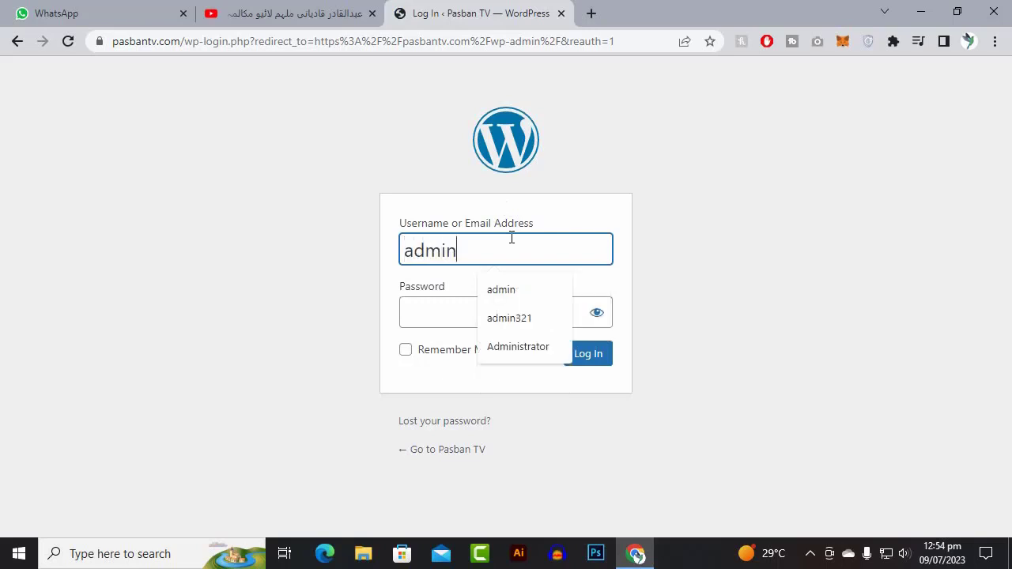
pyautogui.click(440, 312)
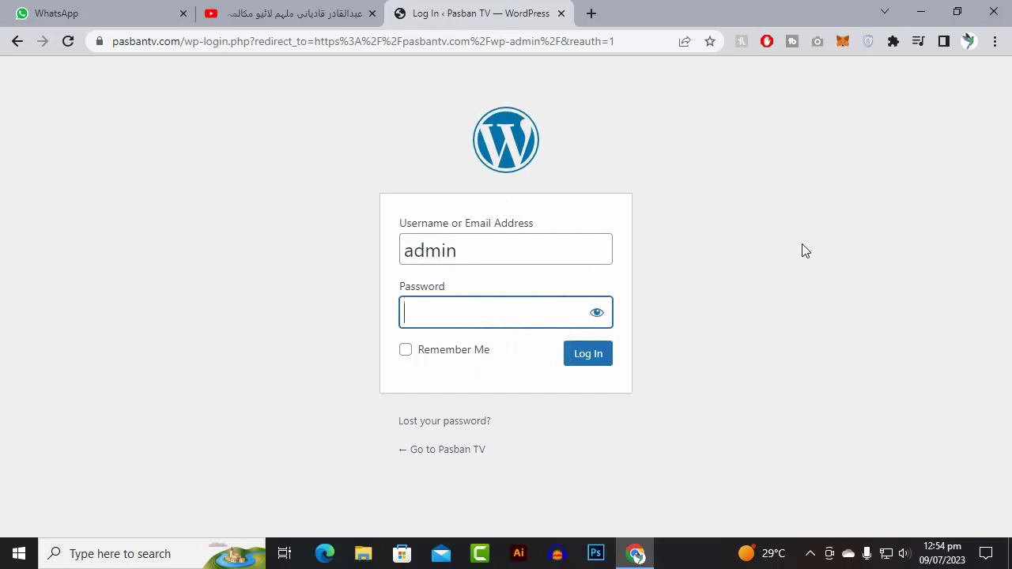
pyautogui.write('••••••••')
pyautogui.press('Return')
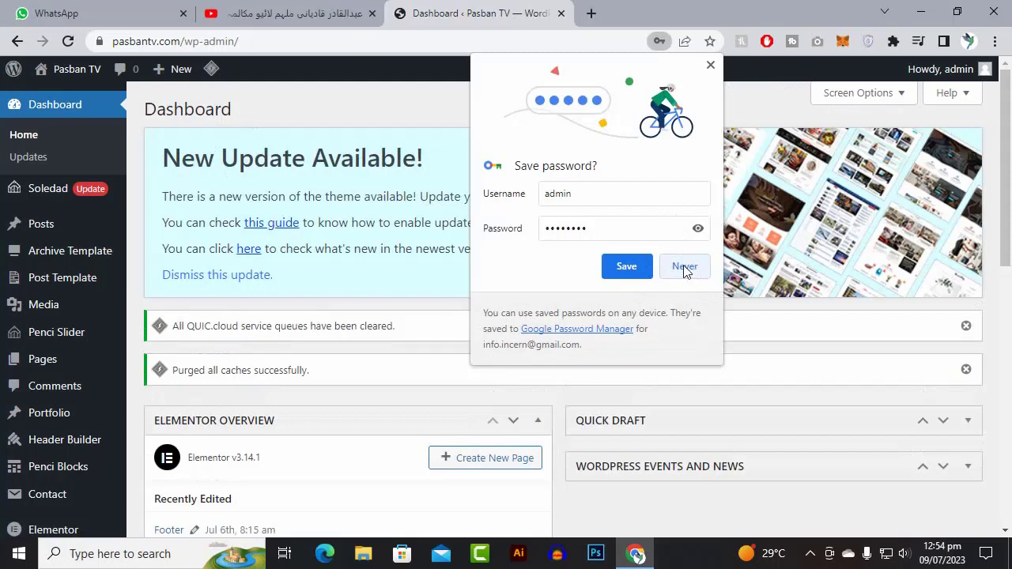
# - Decline Chrome's offer to save the password and let the Soledad demo import run
pyautogui.click(685, 267)
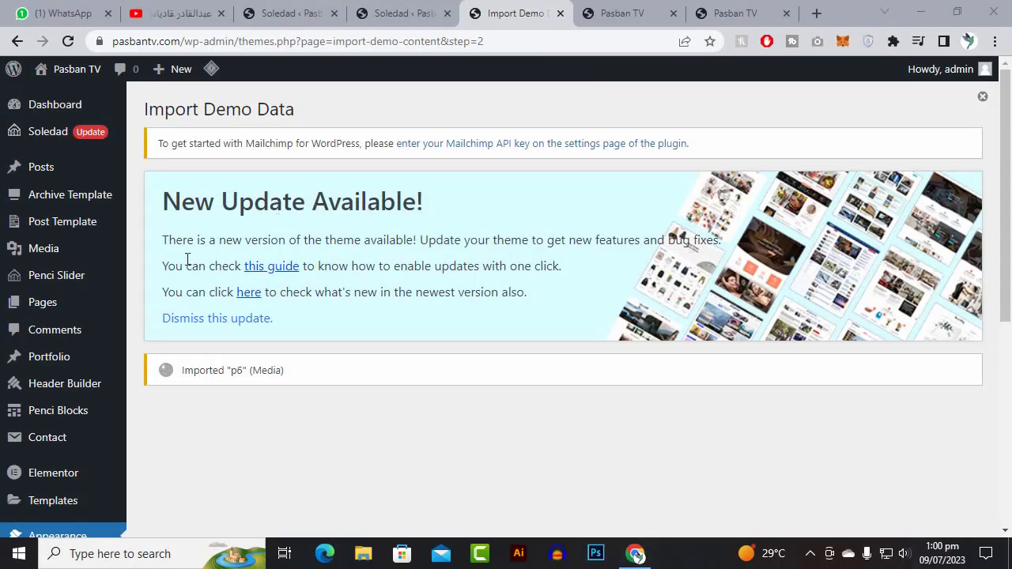
pyautogui.moveTo(92, 251)
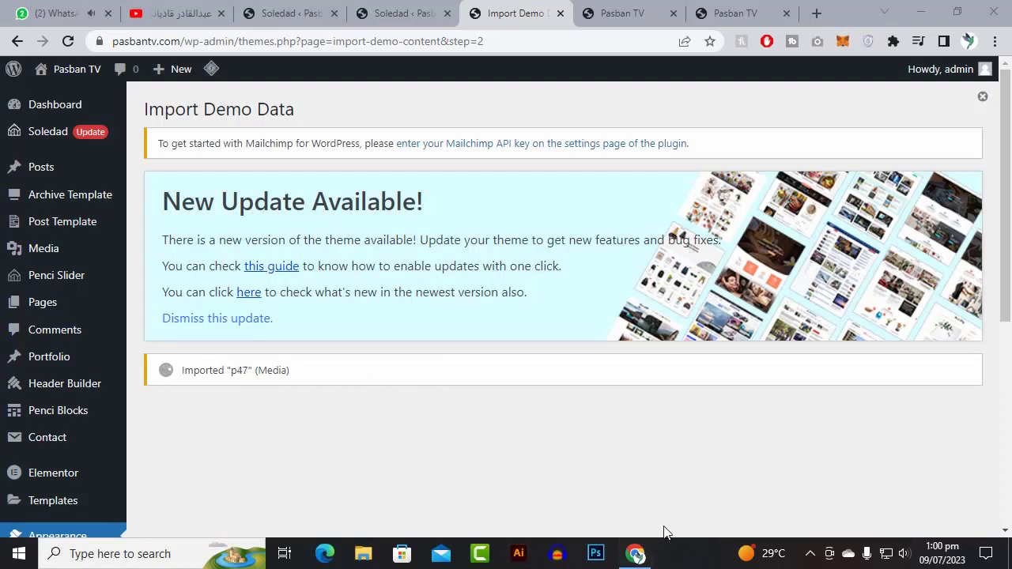
pyautogui.click(814, 557)
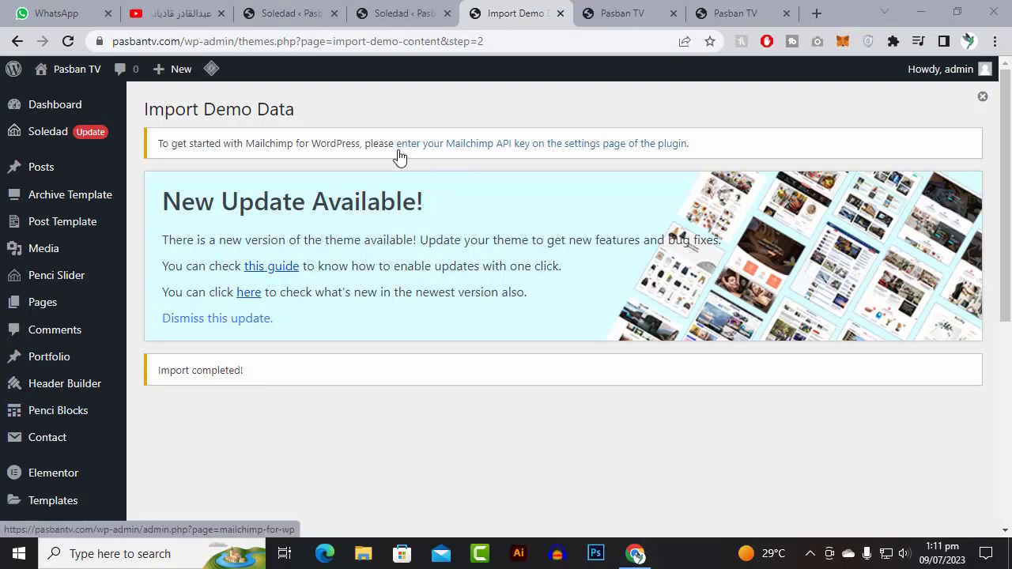
# - Open the live Pasban TV site in a new tab and close the outdated site tabs
pyautogui.moveTo(79, 73)
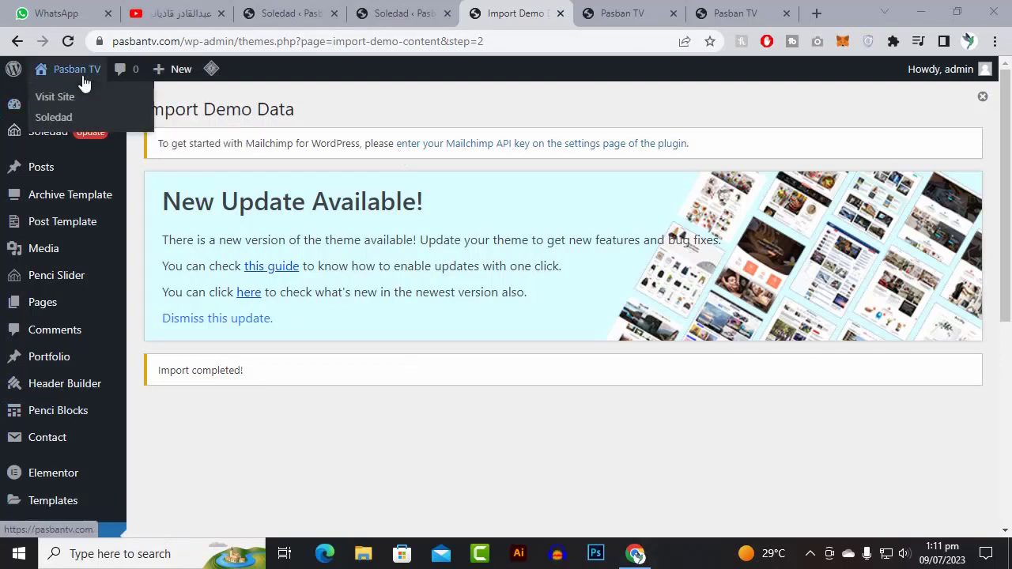
pyautogui.rightClick(57, 103)
pyautogui.click(86, 106)
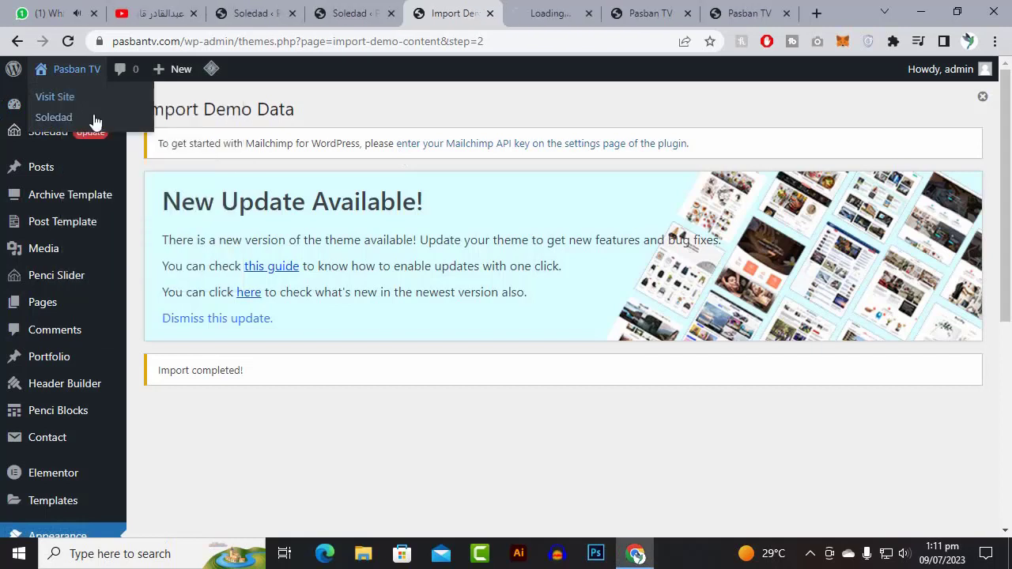
pyautogui.click(688, 14)
pyautogui.click(688, 13)
pyautogui.click(709, 10)
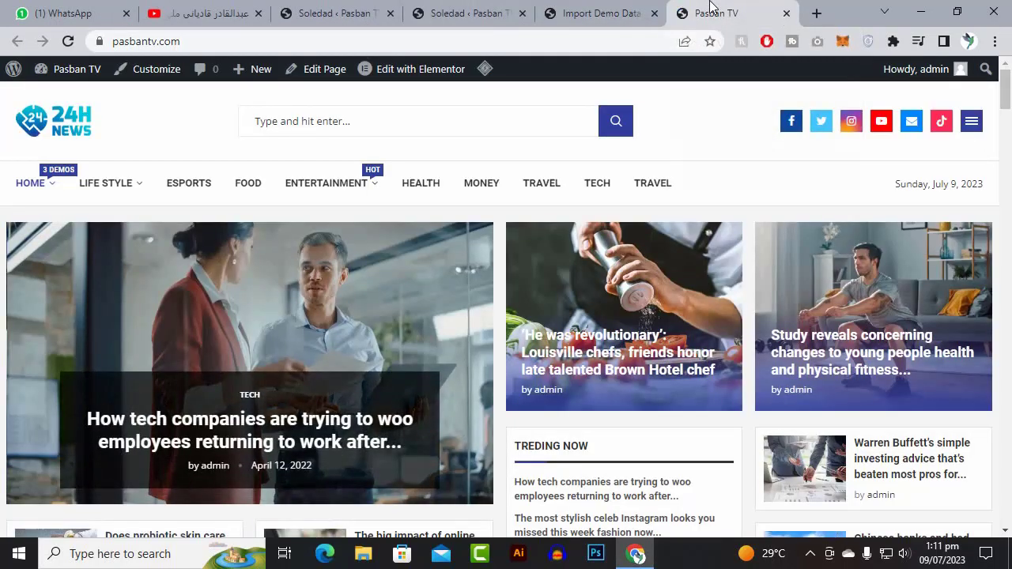
# - Review the new 24H News homepage layout, then return to the Import Demo Data tab
pyautogui.scroll(-9, 176, 252)
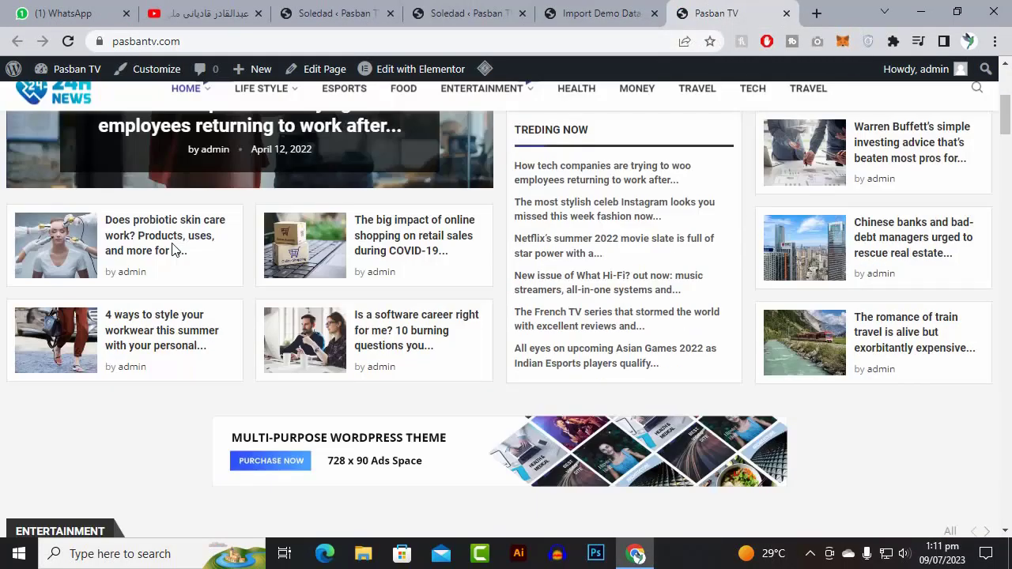
pyautogui.scroll(-15, 174, 251)
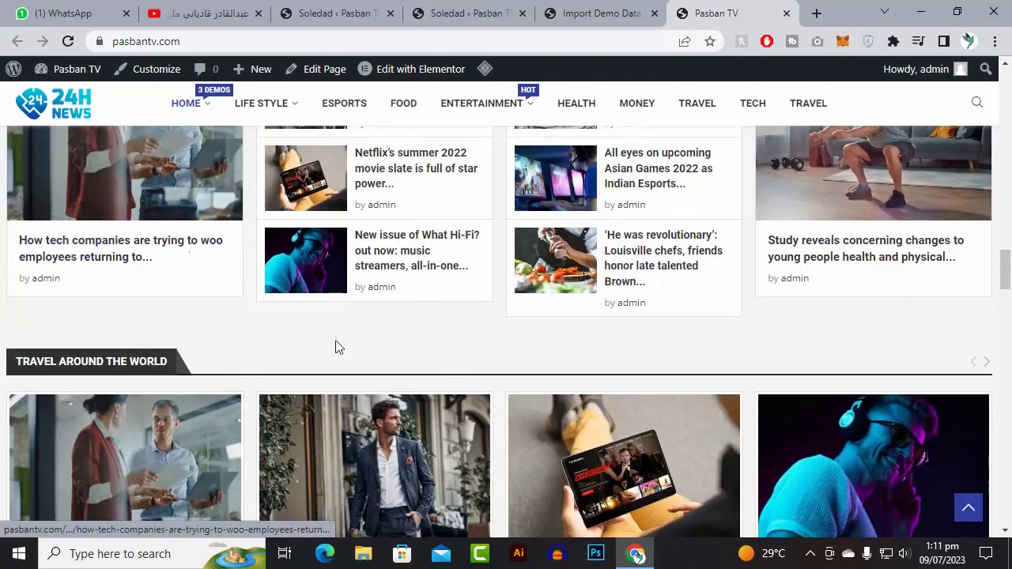
pyautogui.moveTo(1004, 271); pyautogui.dragTo(1002, 82)
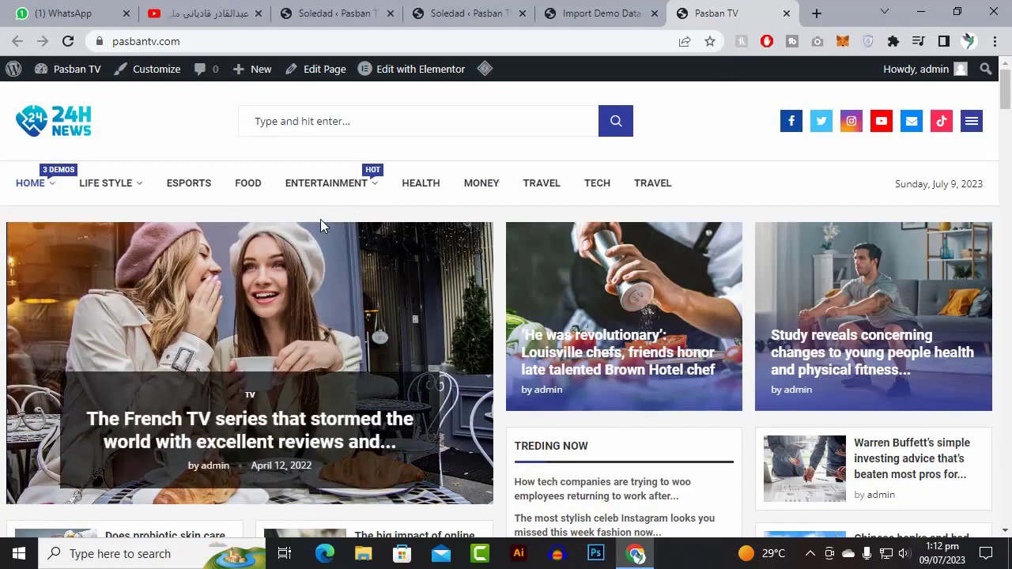
pyautogui.click(577, 8)
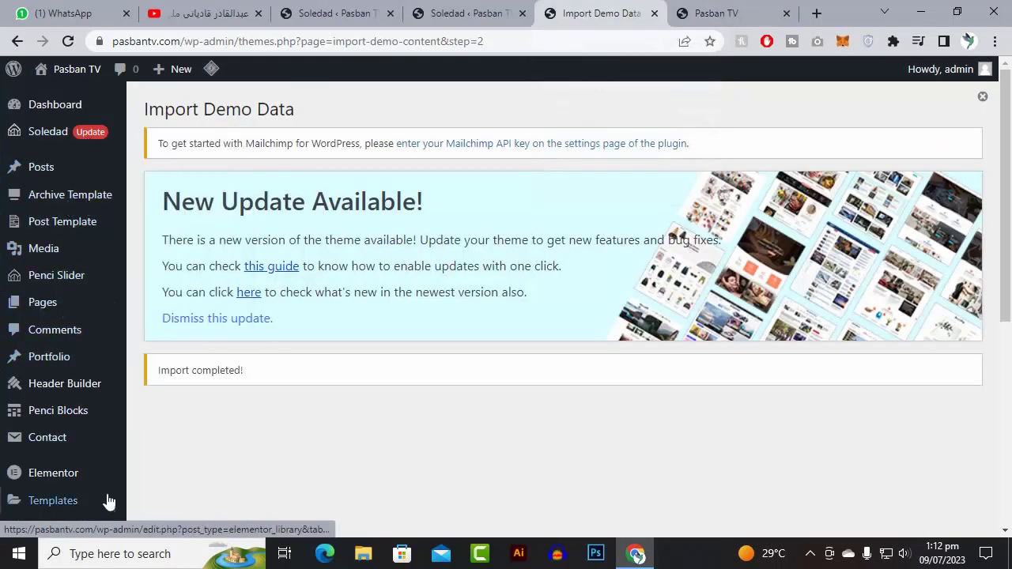
# - Open Customizer > Logo & Header > Logo, showing the 24H News logo at 400 px
pyautogui.scroll(-3, 109, 503)
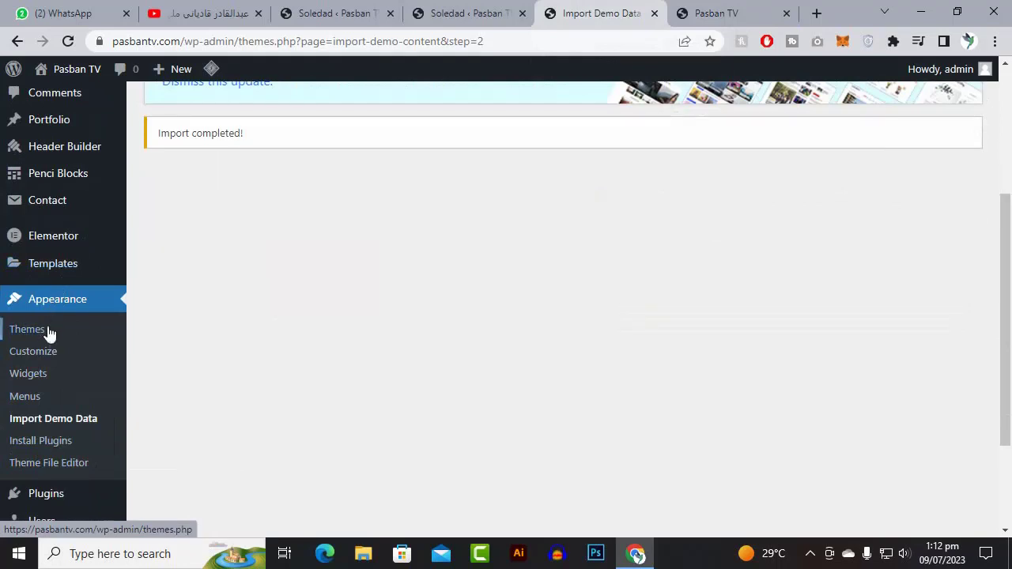
pyautogui.click(45, 357)
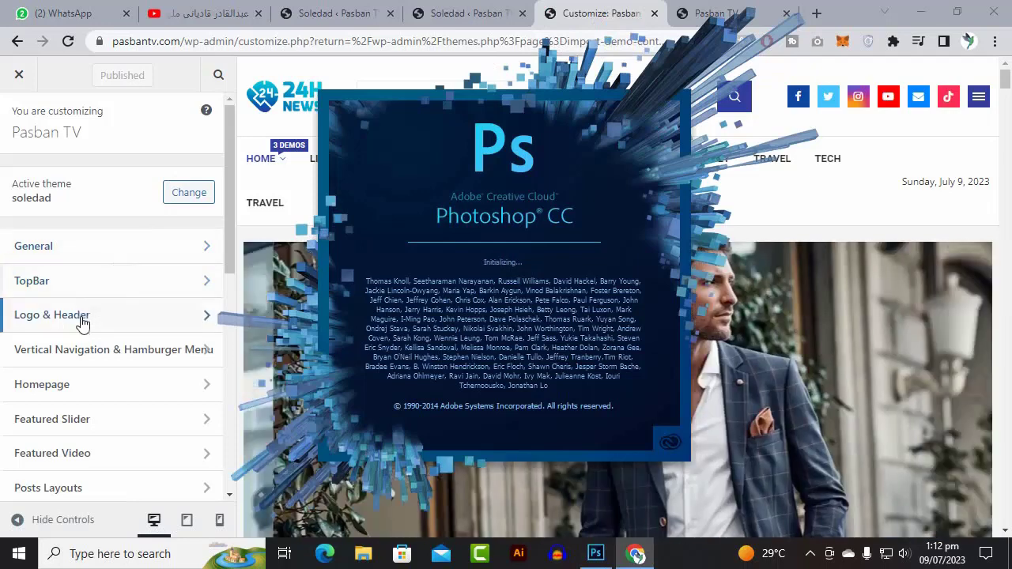
pyautogui.click(82, 316)
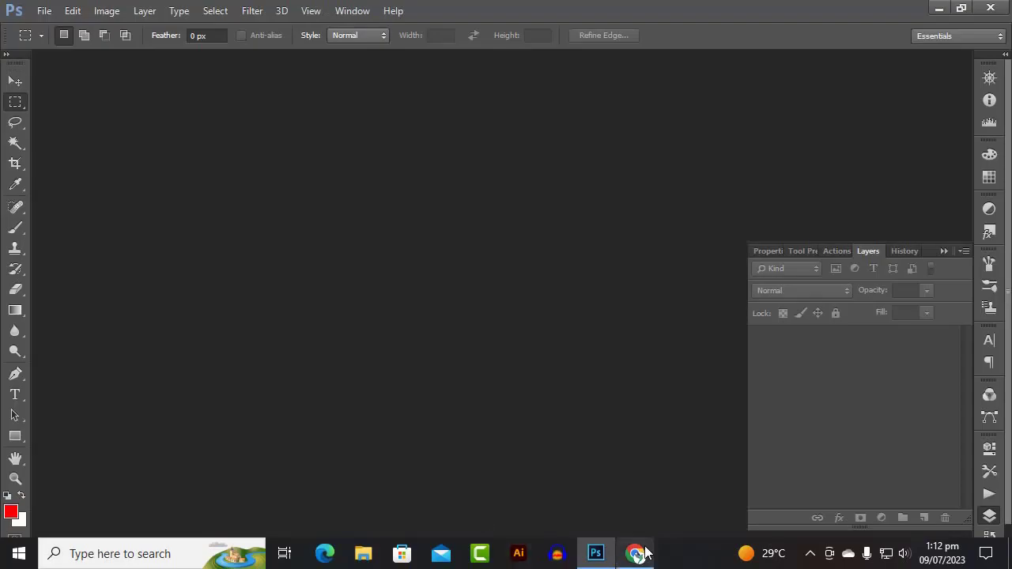
pyautogui.click(641, 553)
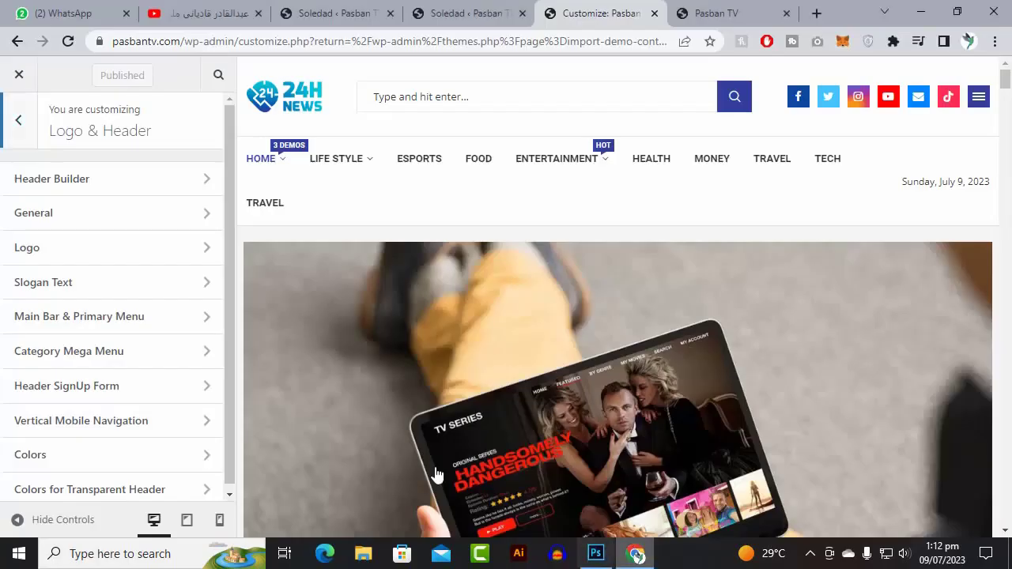
pyautogui.click(56, 259)
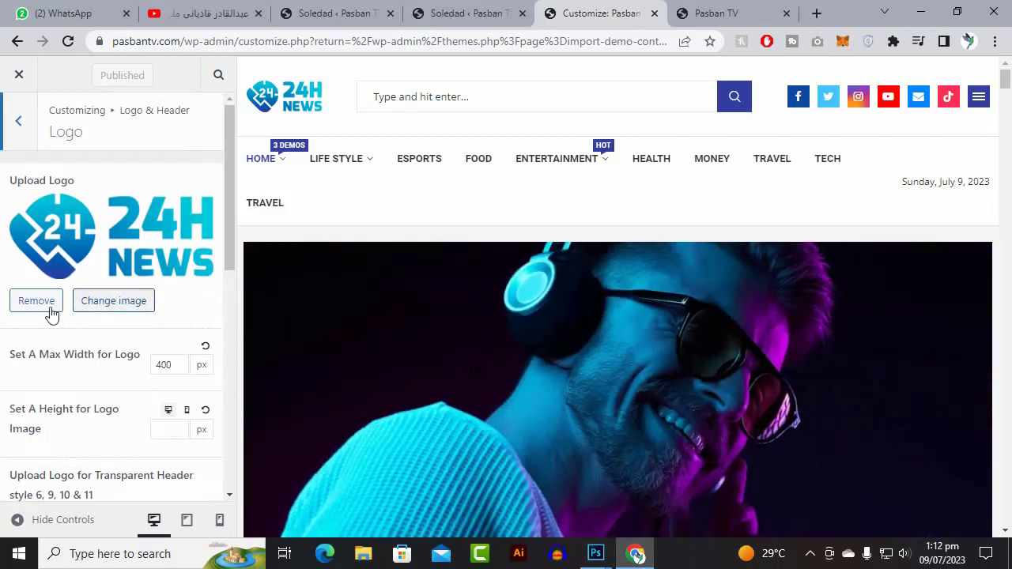
# - Remove the 24H News logo and set LOGOPASBANTVNEW.png from the Media Library as the logo
pyautogui.click(49, 305)
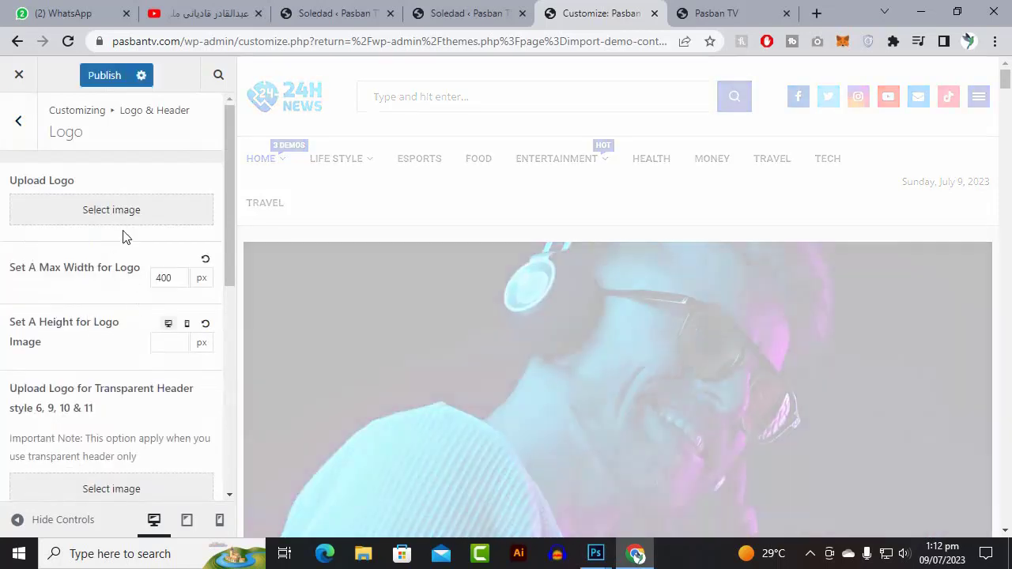
pyautogui.click(122, 217)
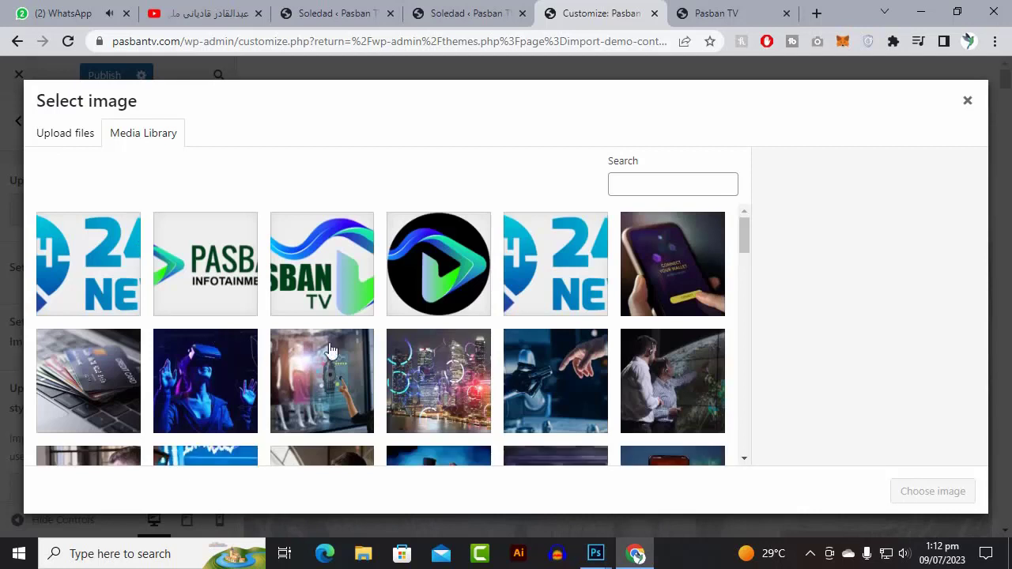
pyautogui.click(217, 285)
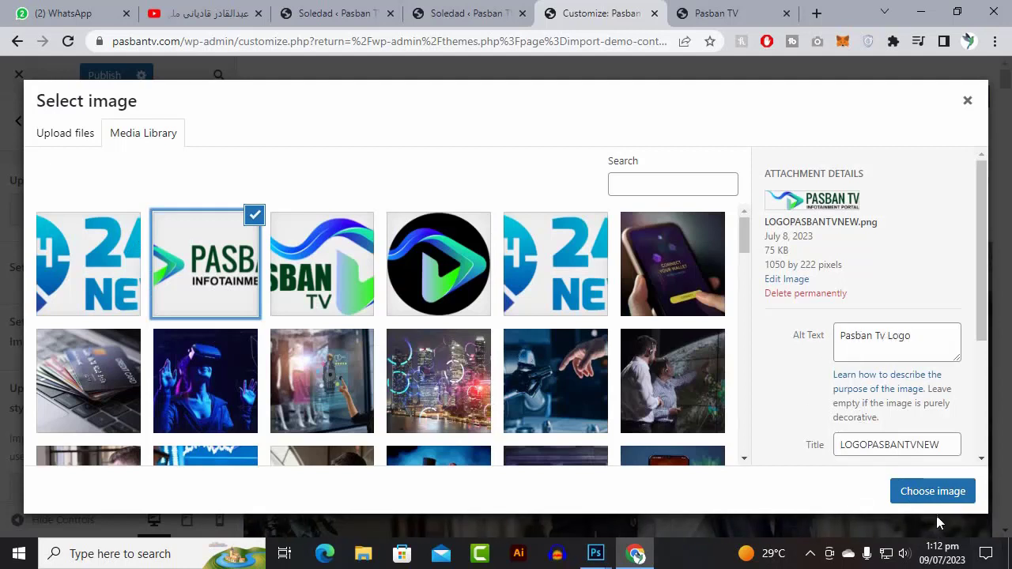
pyautogui.click(446, 283)
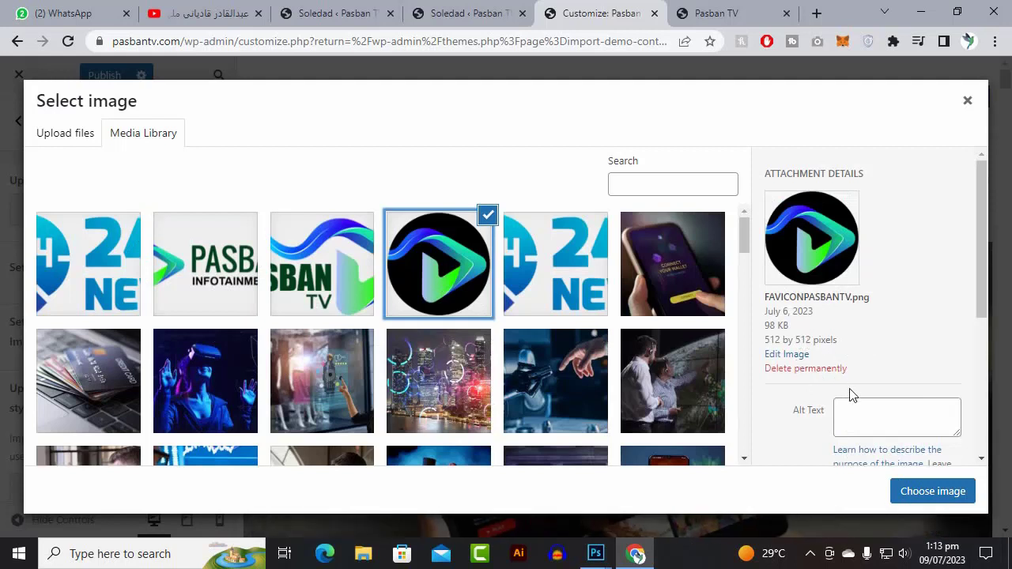
pyautogui.click(882, 427)
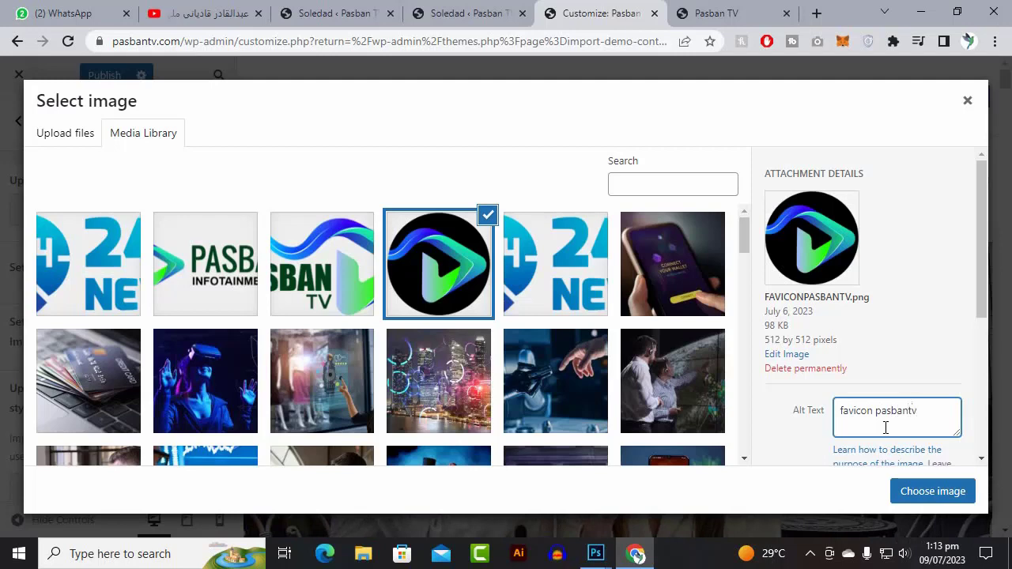
pyautogui.click(322, 263)
pyautogui.click(205, 263)
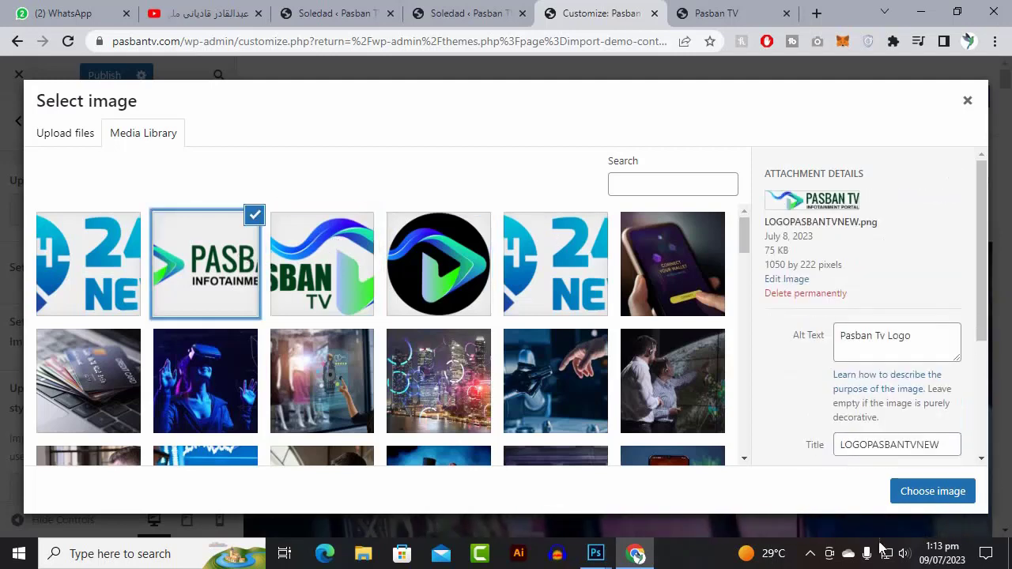
pyautogui.click(939, 496)
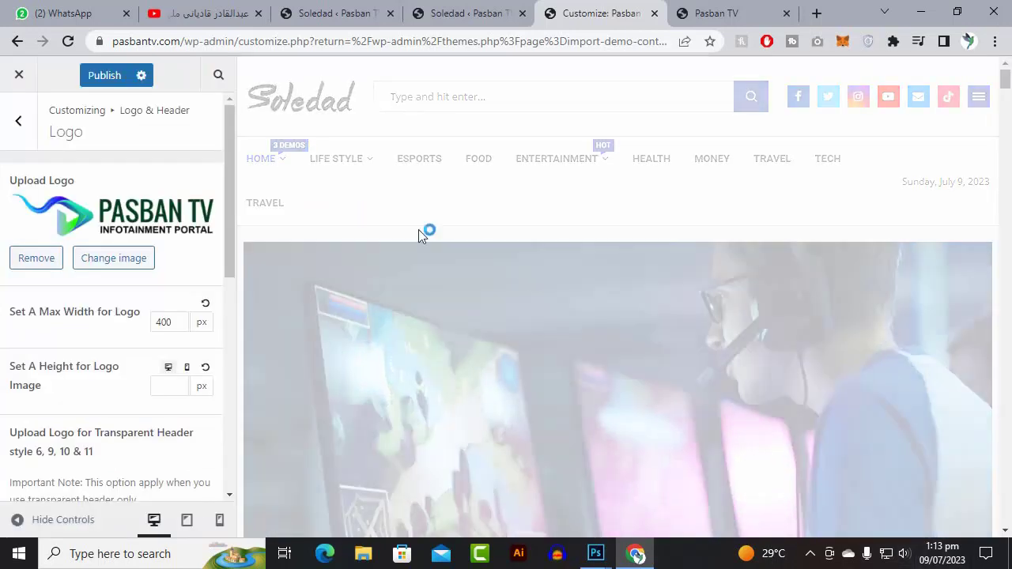
# - Publish the logo change and check the Pasban TV logo in the preview header
pyautogui.click(107, 79)
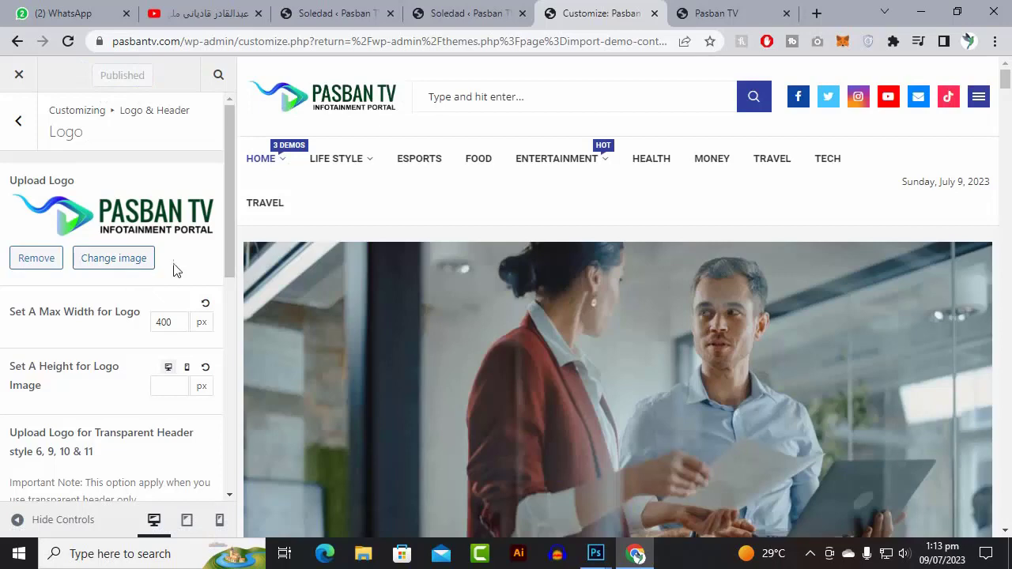
pyautogui.scroll(-5, 328, 188)
pyautogui.scroll(-5, 153, 272)
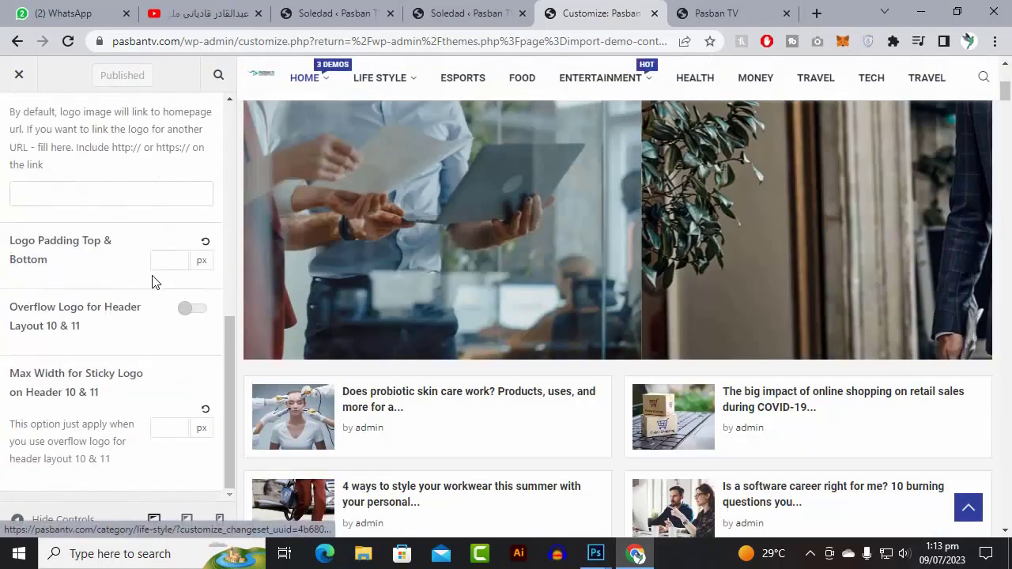
pyautogui.scroll(10, 155, 285)
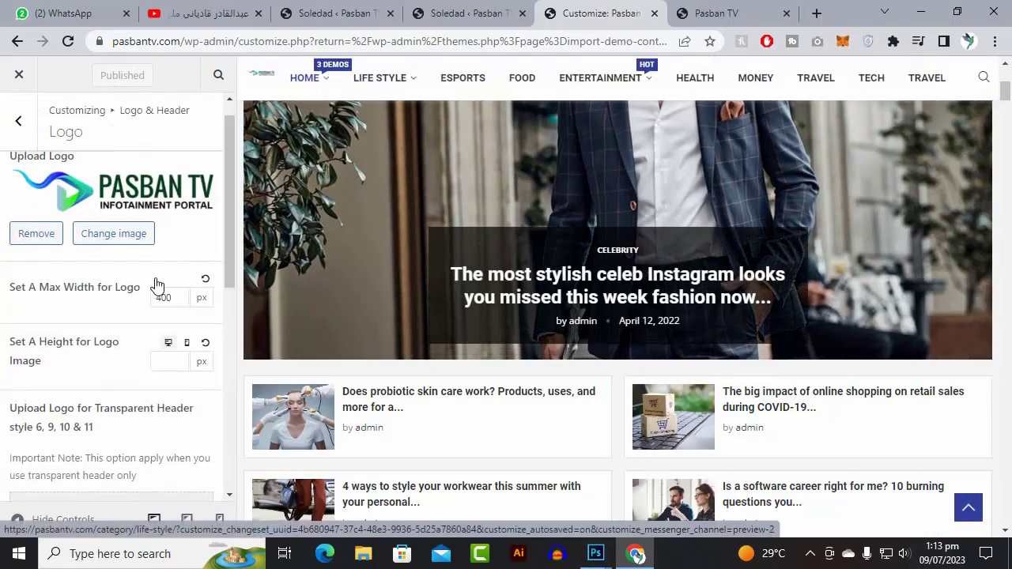
pyautogui.scroll(5, 516, 229)
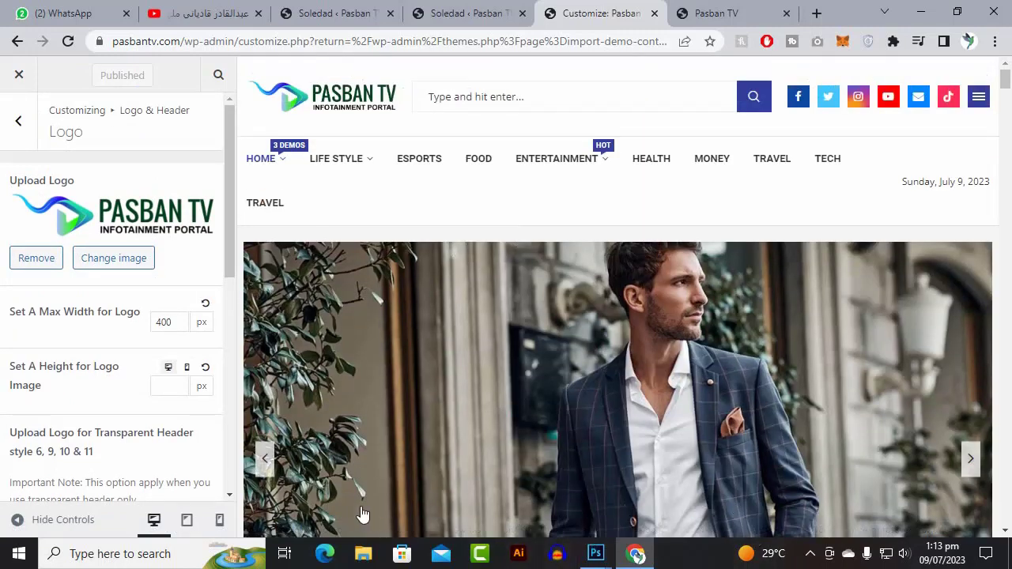
pyautogui.click(363, 553)
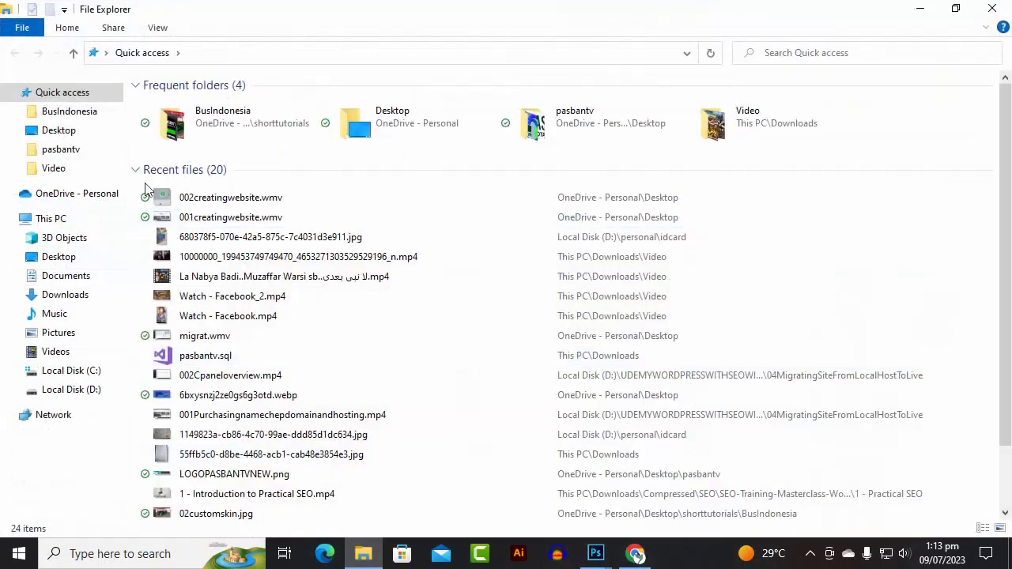
# - Go to Desktop > pasbantv in File Explorer and drag LOGOPASBANTVNEW.png into Photoshop
pyautogui.doubleClick(409, 151)
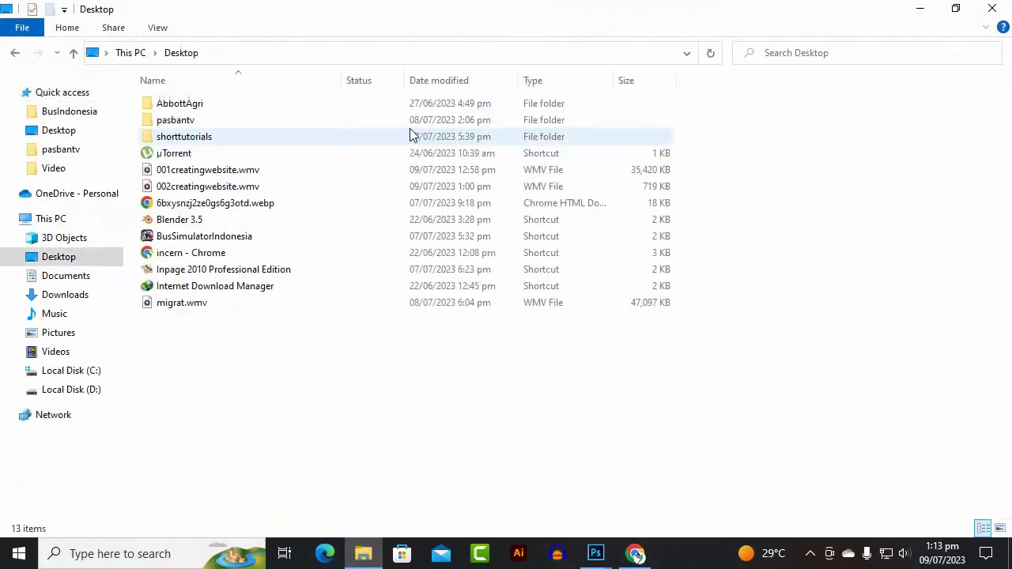
pyautogui.doubleClick(219, 121)
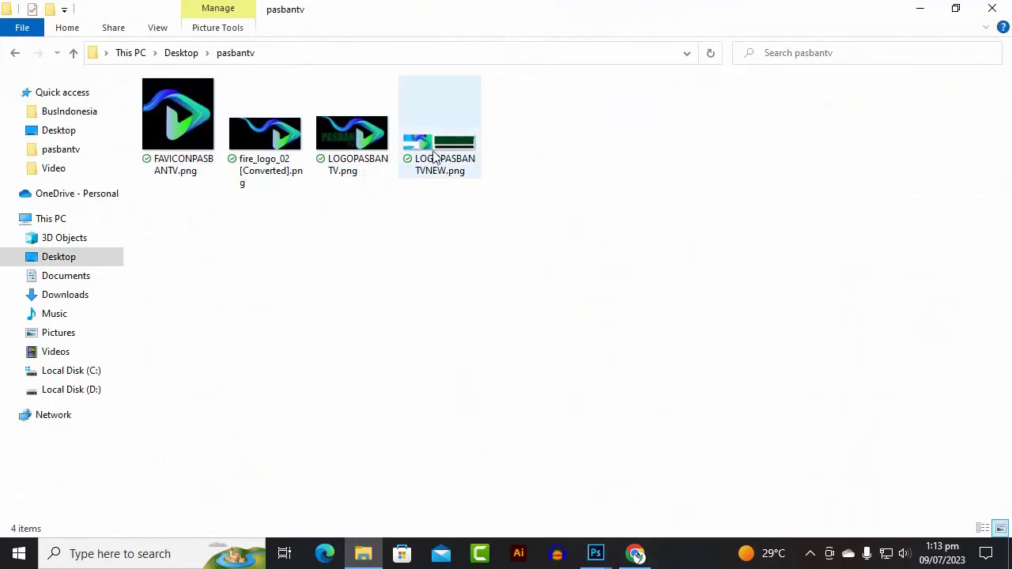
pyautogui.moveTo(437, 157); pyautogui.dragTo(602, 548)
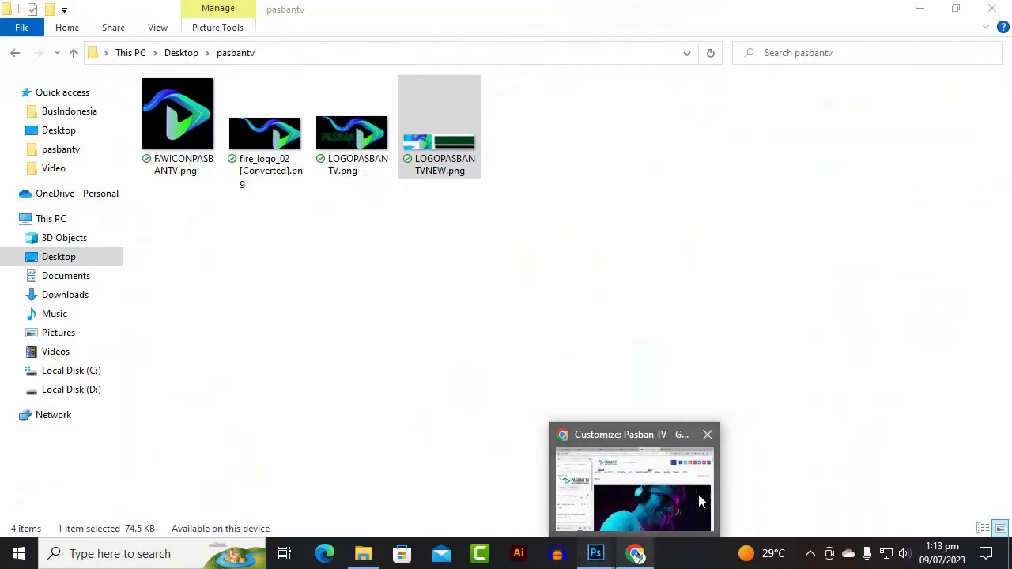
# - Eyedrop the dark green 00401a from the PASBAN TV lettering and copy its hex code
pyautogui.click(605, 556)
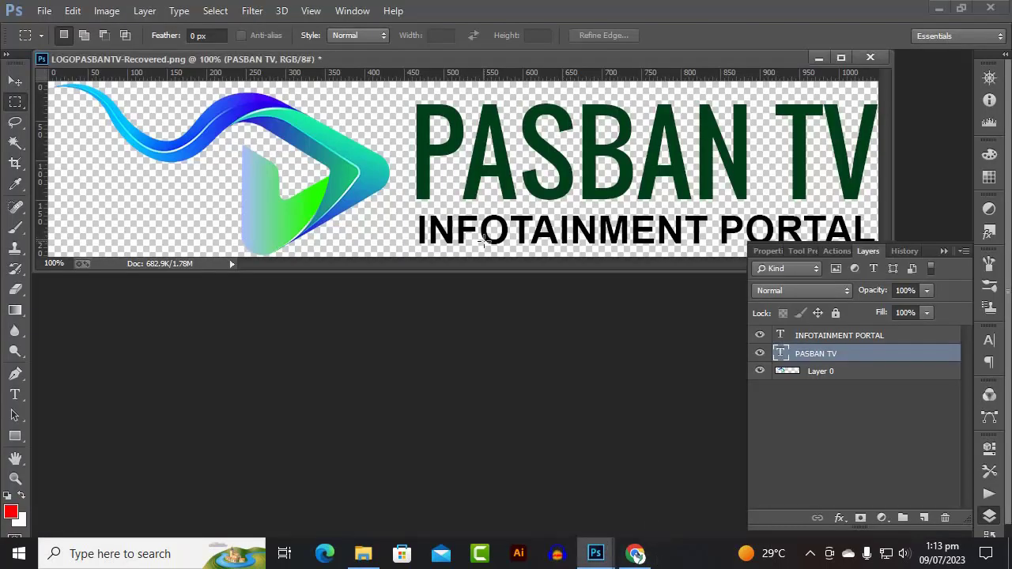
pyautogui.click(11, 512)
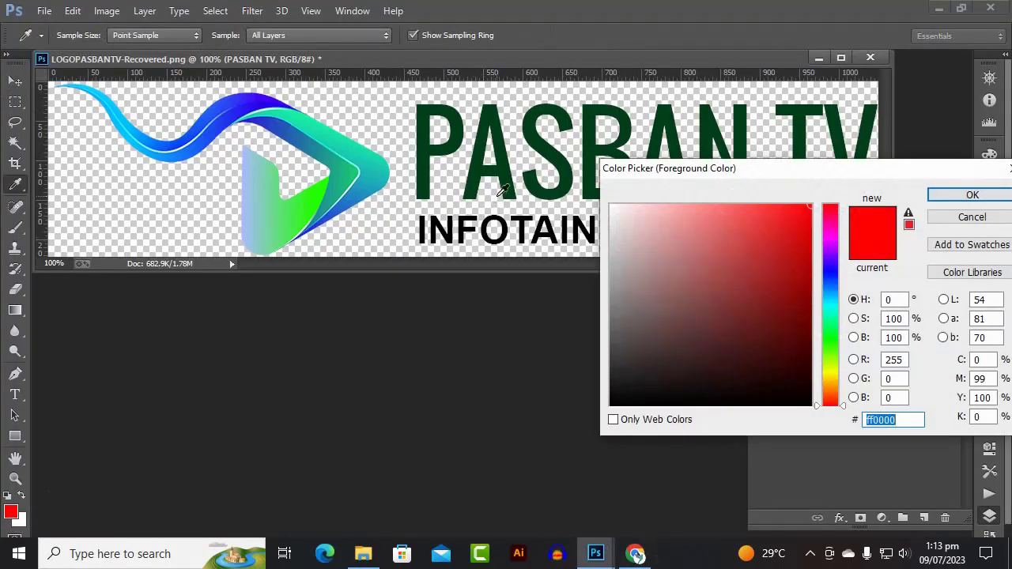
pyautogui.click(507, 167)
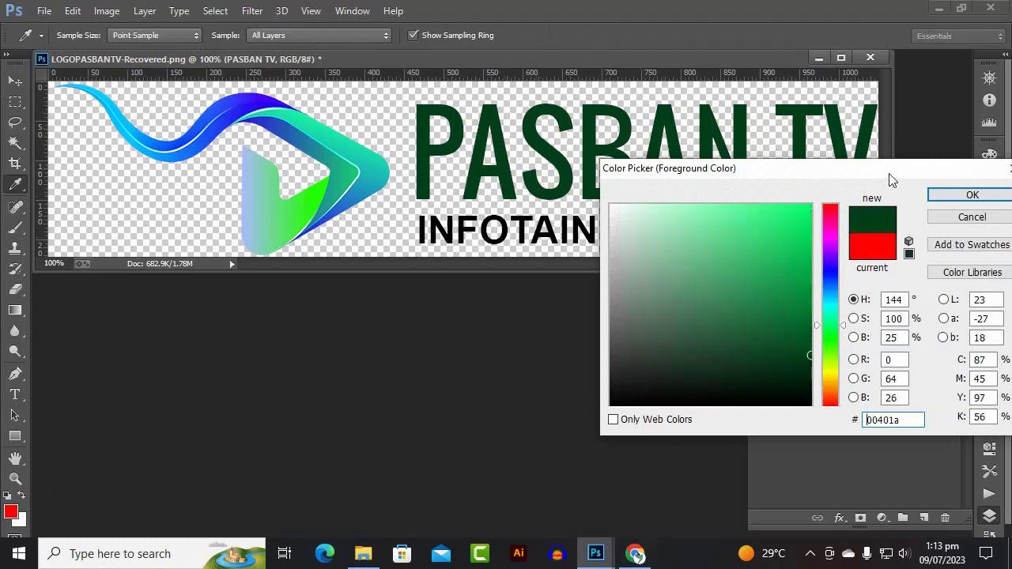
pyautogui.moveTo(889, 180); pyautogui.dragTo(645, 184)
pyautogui.doubleClick(650, 429)
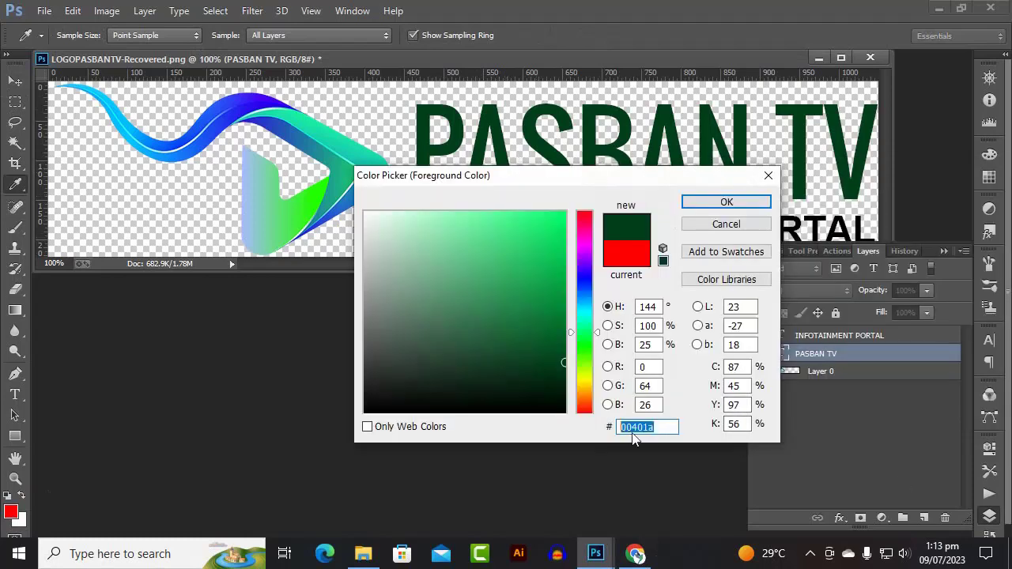
pyautogui.rightClick(647, 426)
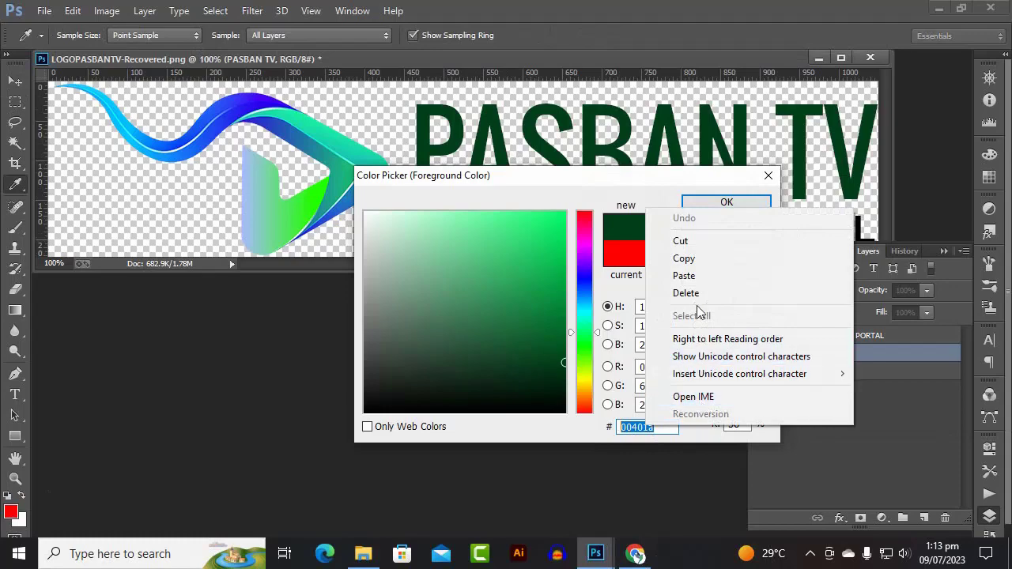
pyautogui.click(685, 258)
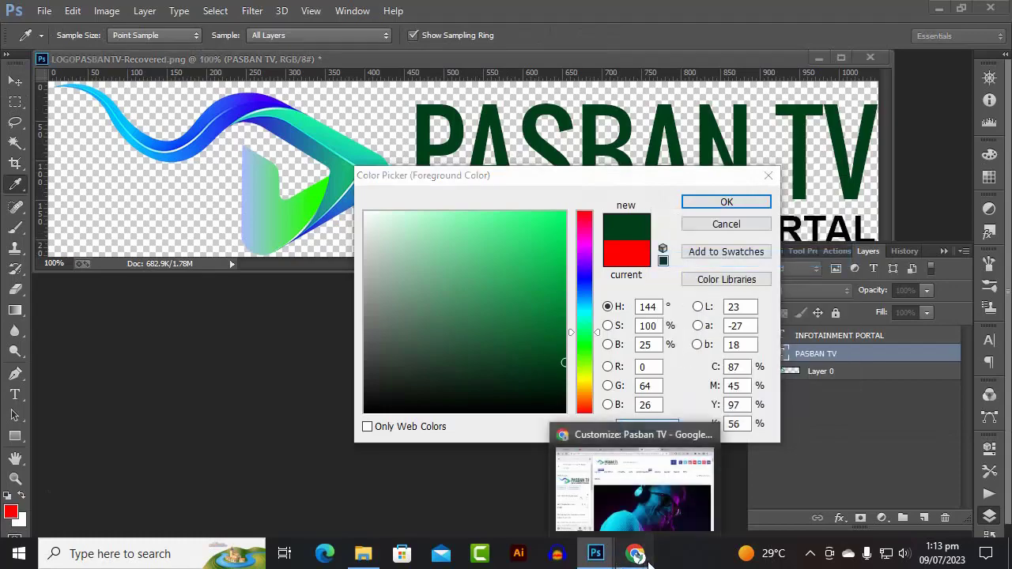
pyautogui.click(636, 553)
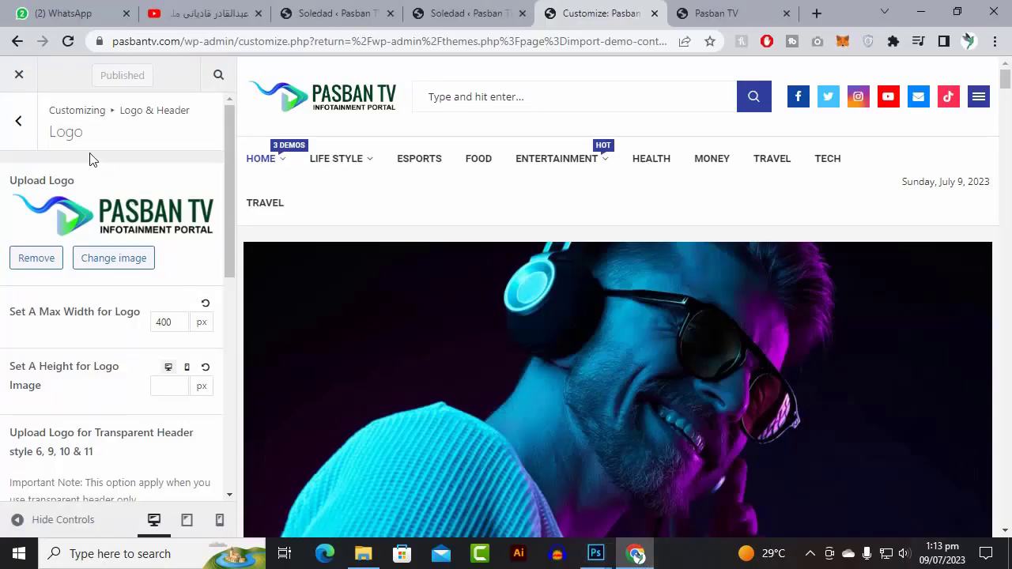
# - Browse the Logo & Header General options, then return to the sections list
pyautogui.click(22, 126)
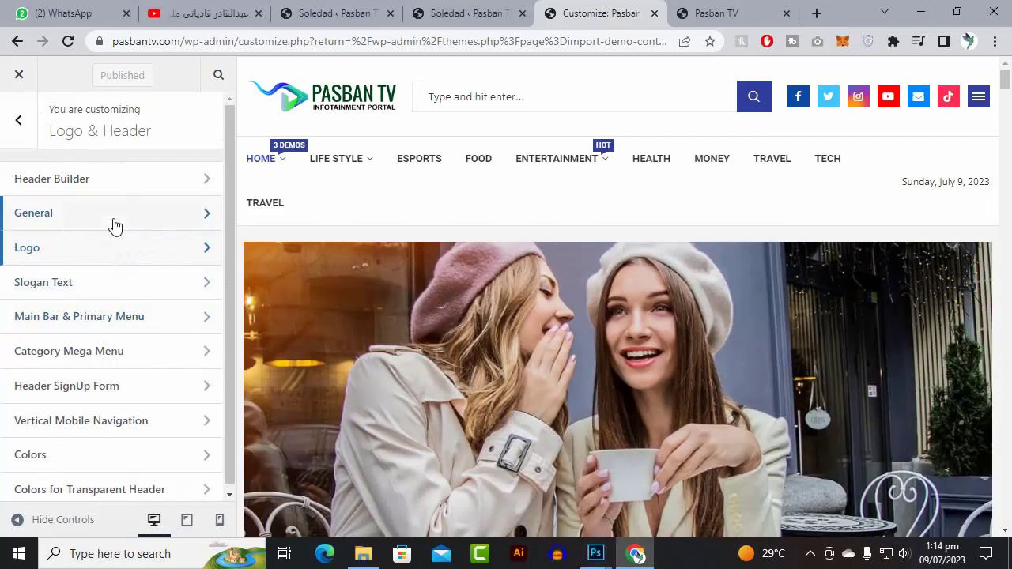
pyautogui.click(113, 225)
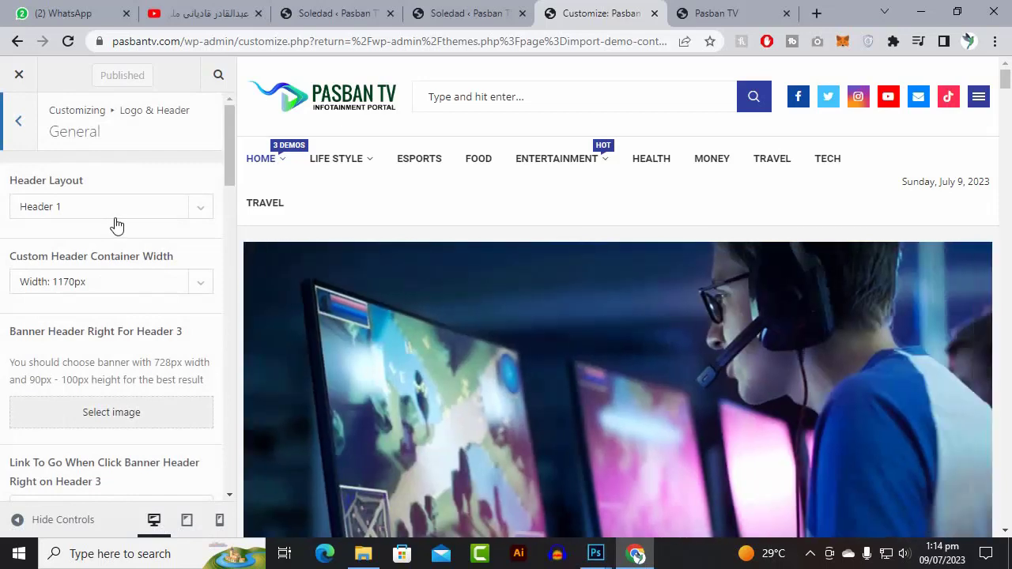
pyautogui.scroll(-10, 116, 225)
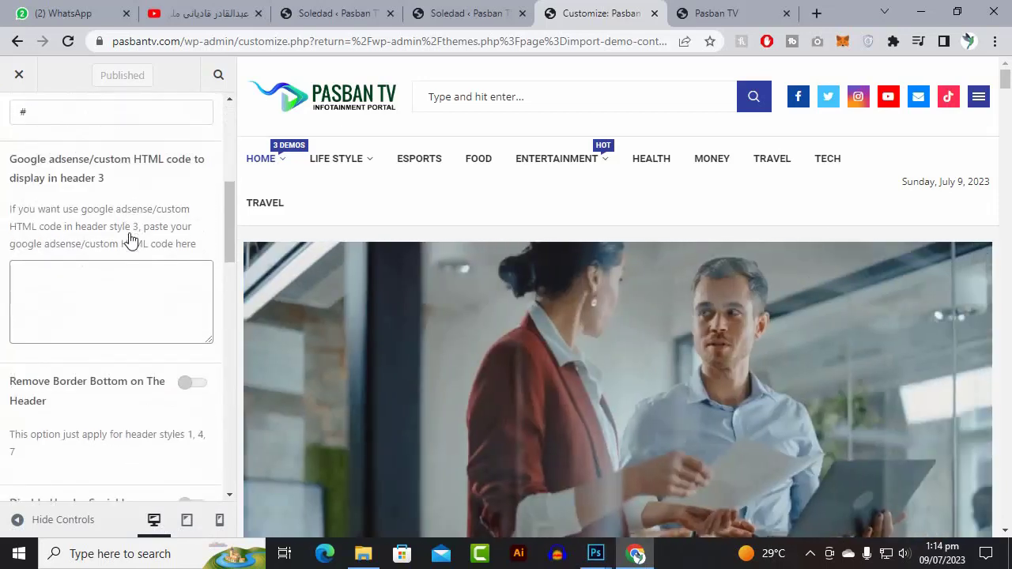
pyautogui.scroll(-8, 132, 250)
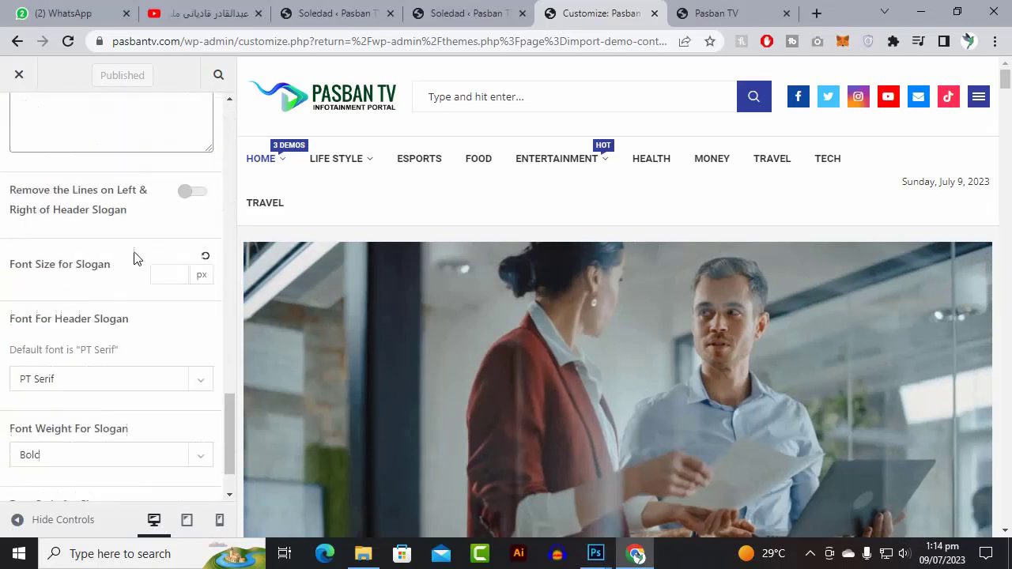
pyautogui.scroll(6, 133, 255)
pyautogui.scroll(10, 135, 261)
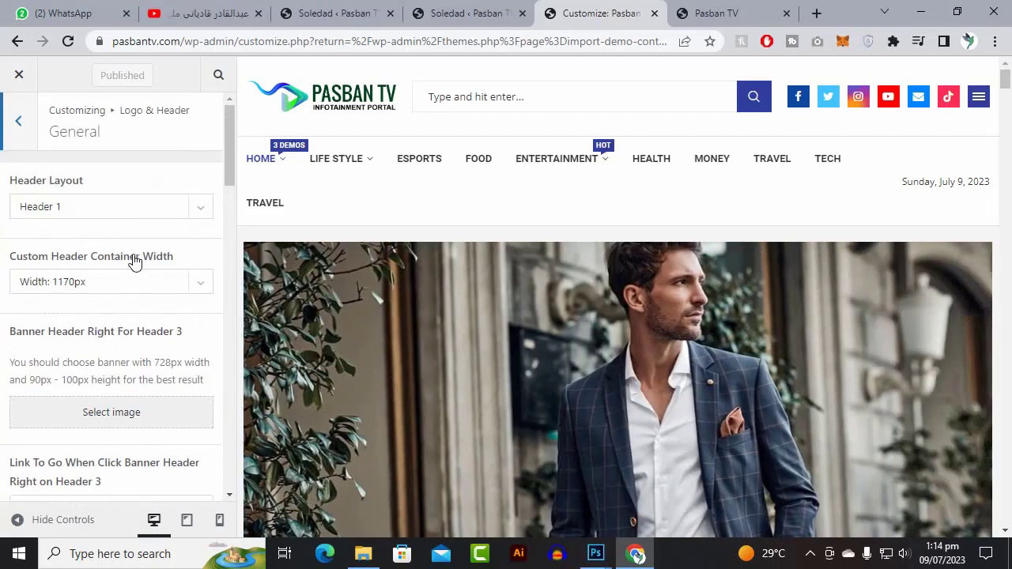
pyautogui.click(24, 135)
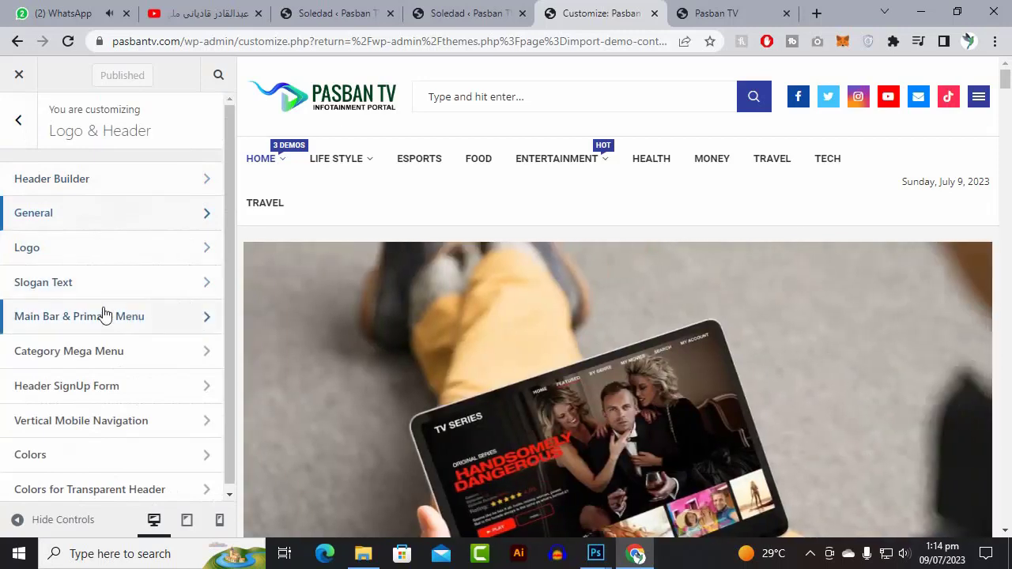
pyautogui.scroll(-1, 147, 254)
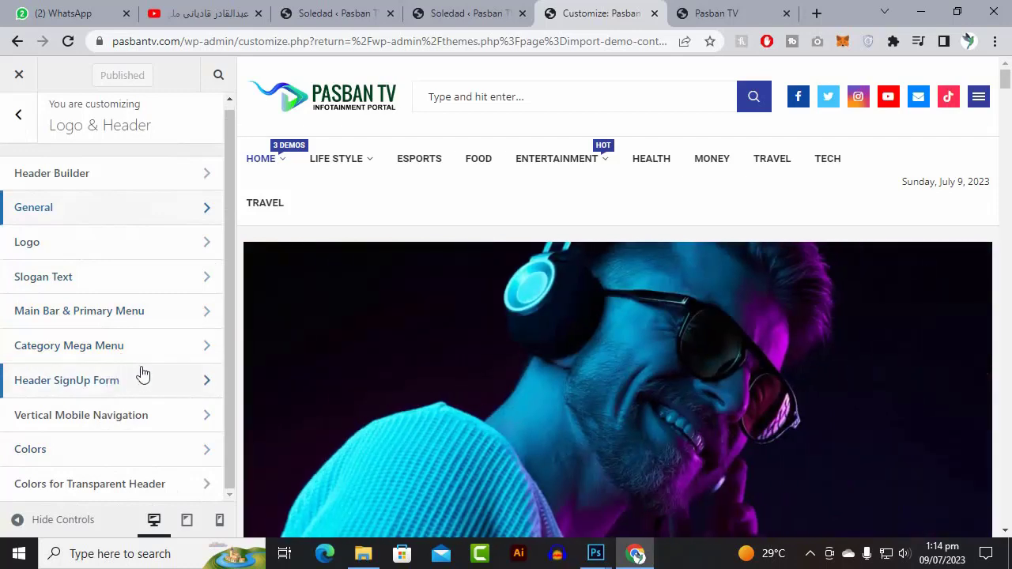
pyautogui.click(140, 450)
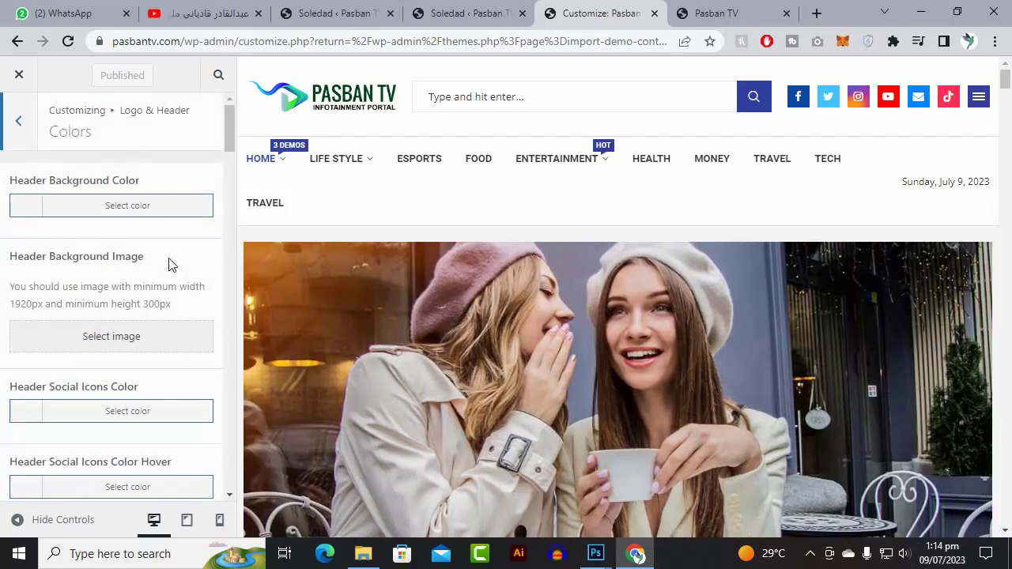
pyautogui.scroll(-4, 168, 264)
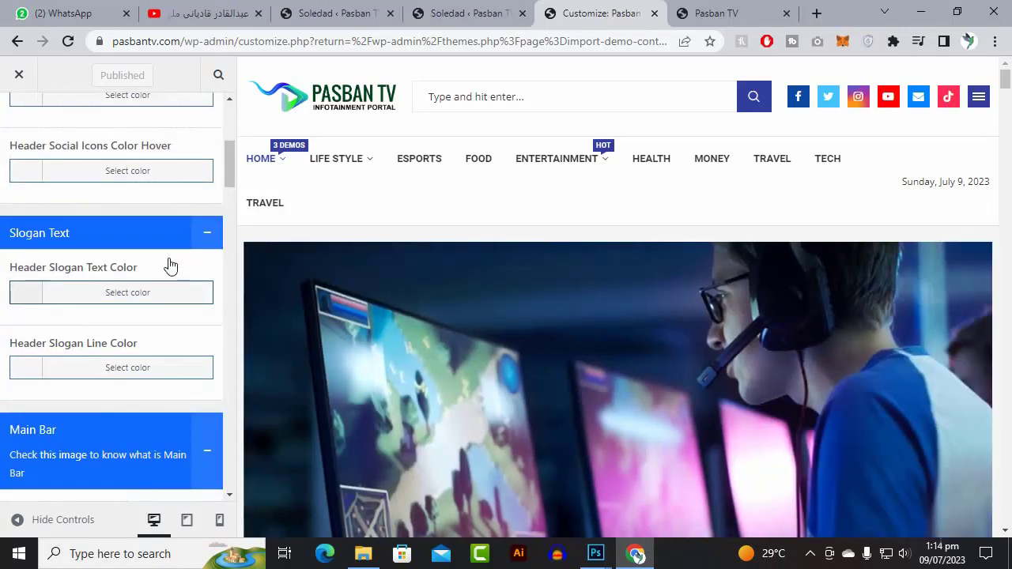
pyautogui.scroll(-3, 169, 265)
pyautogui.scroll(-7, 170, 266)
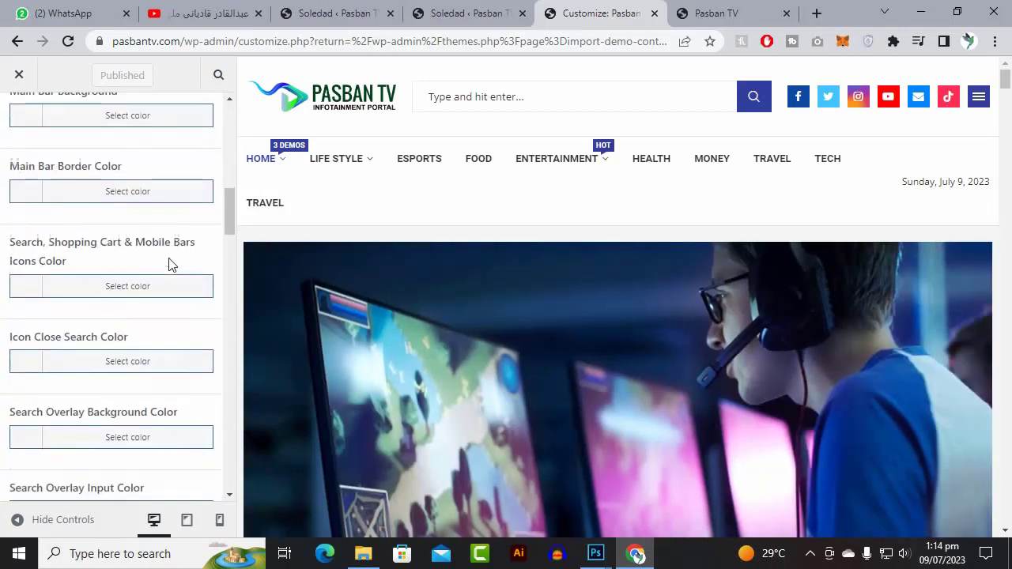
pyautogui.scroll(-12, 168, 261)
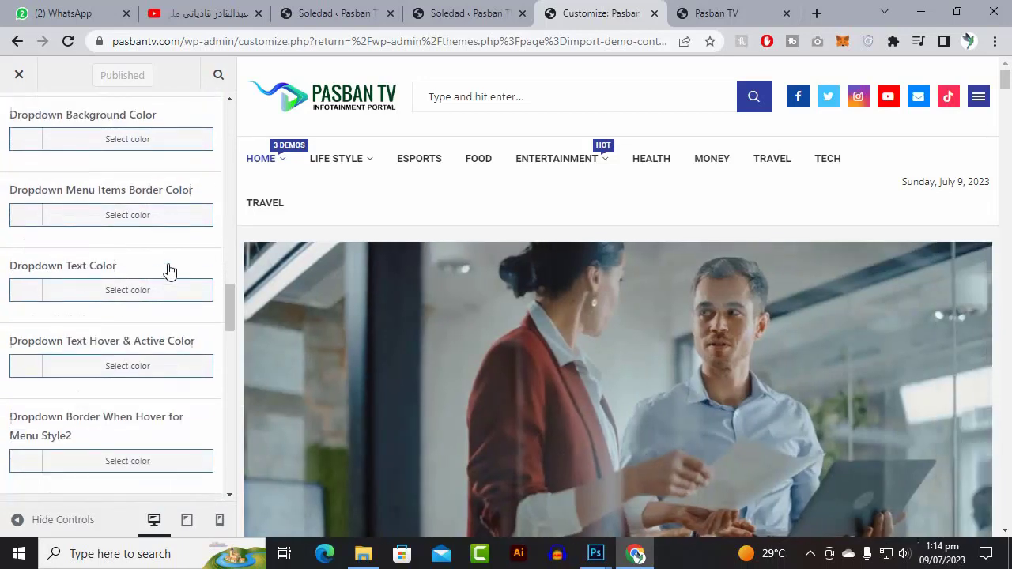
pyautogui.scroll(-15, 168, 274)
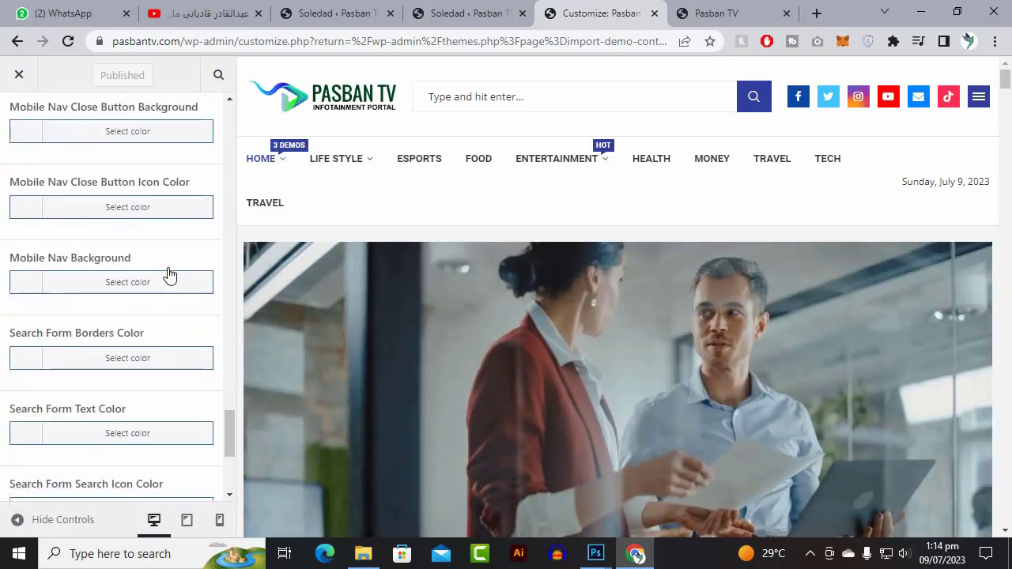
pyautogui.scroll(12, 169, 275)
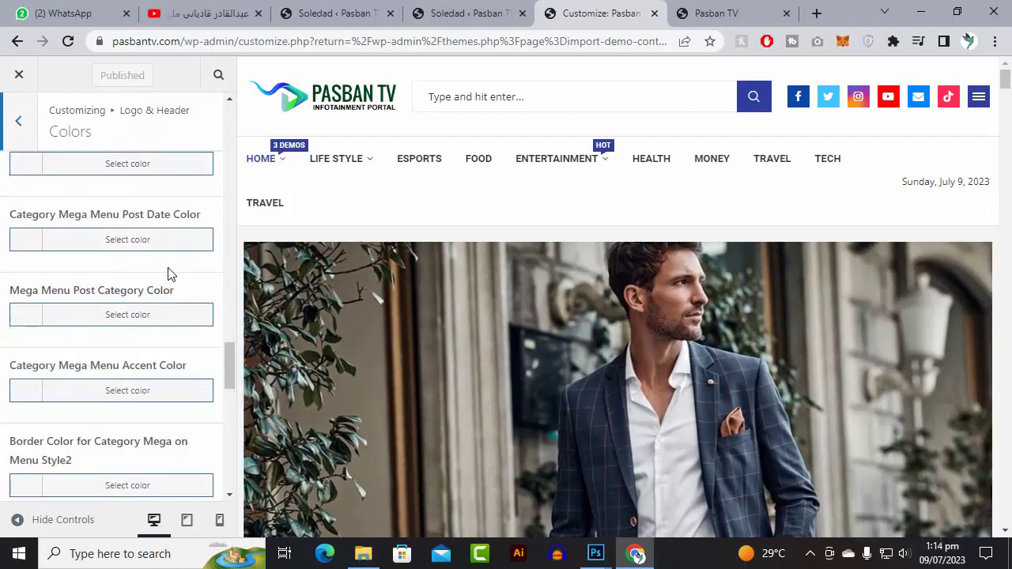
pyautogui.scroll(-2, 168, 275)
pyautogui.scroll(15, 169, 275)
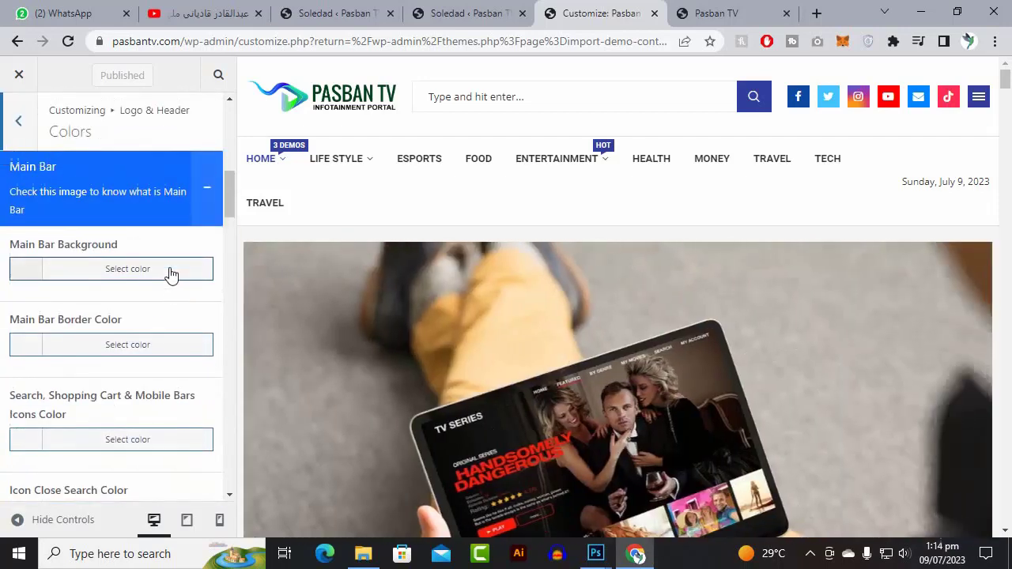
pyautogui.scroll(3, 171, 274)
pyautogui.scroll(3, 172, 275)
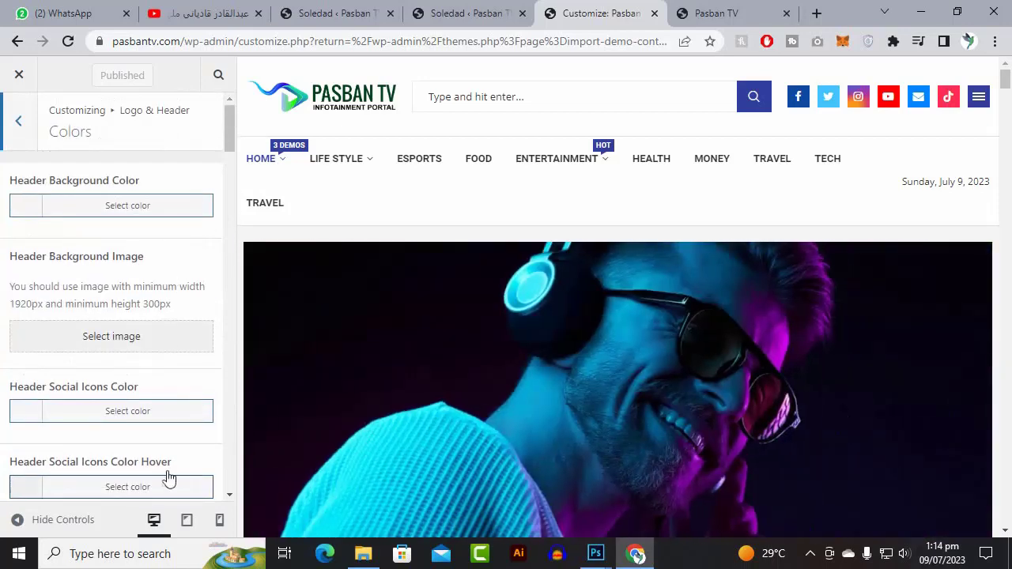
pyautogui.scroll(-4, 156, 414)
pyautogui.scroll(-5, 156, 413)
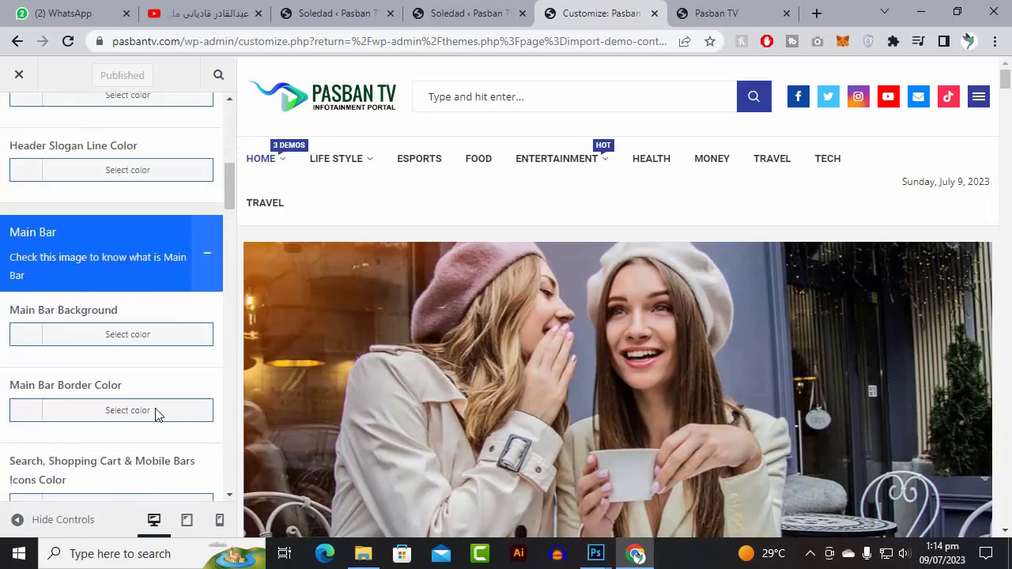
pyautogui.scroll(-3, 156, 413)
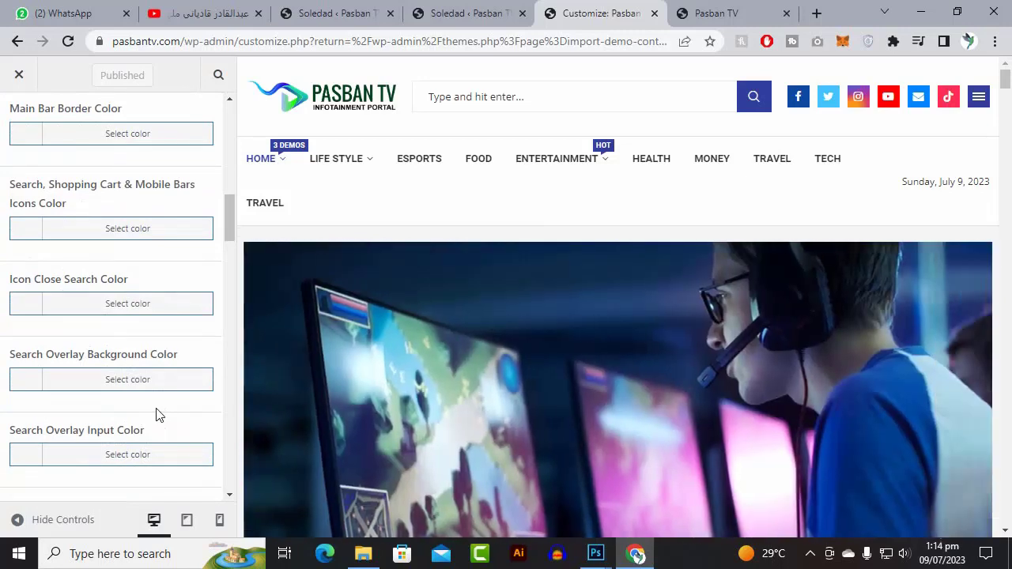
pyautogui.scroll(-4, 156, 414)
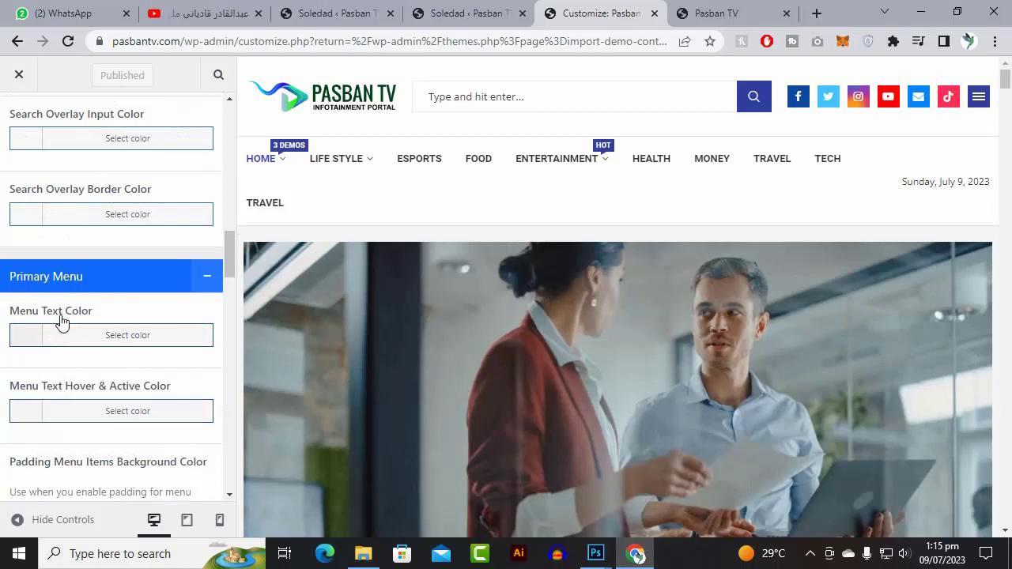
pyautogui.scroll(-2, 95, 291)
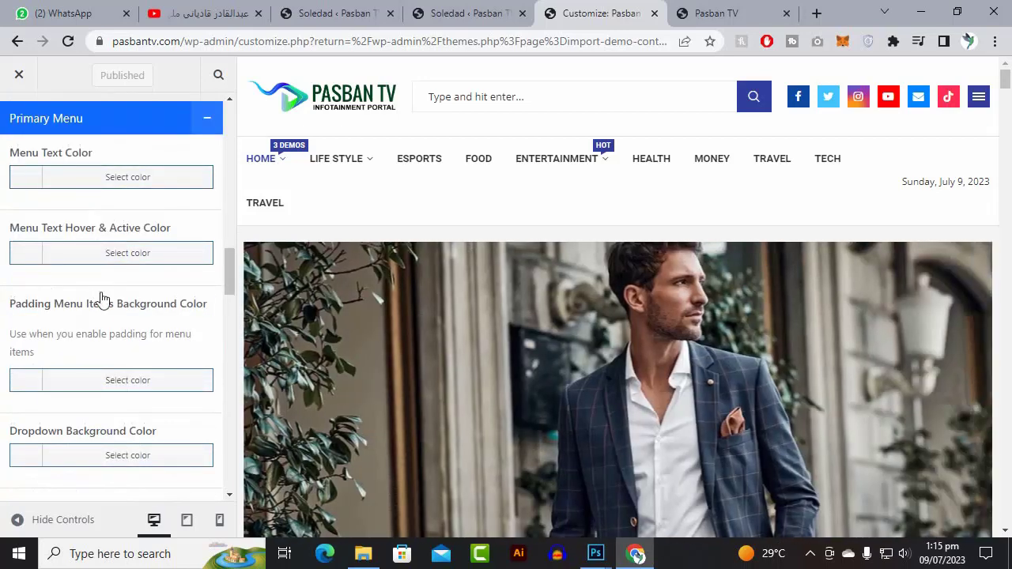
pyautogui.scroll(-2, 101, 315)
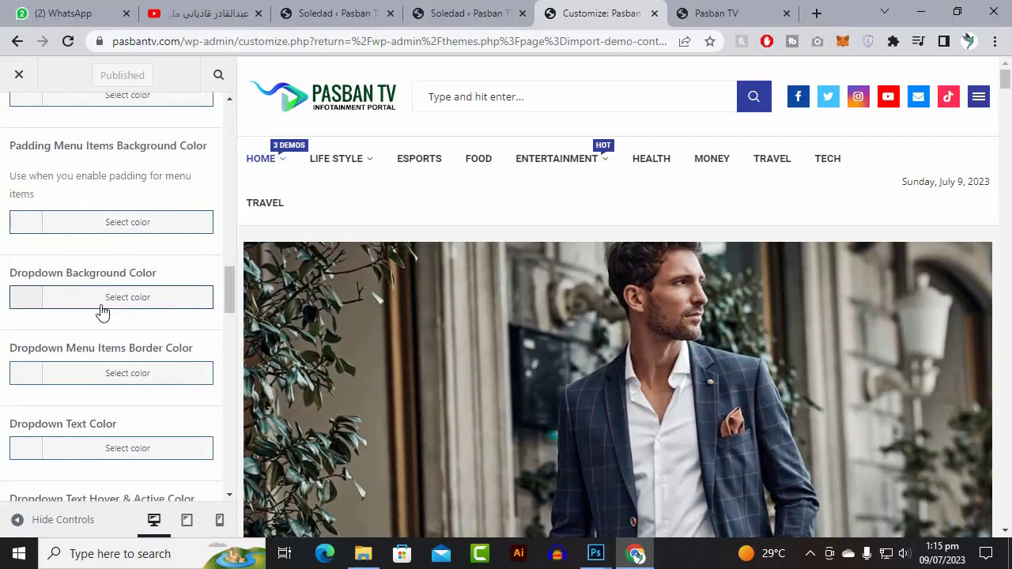
pyautogui.scroll(3, 103, 313)
pyautogui.scroll(5, 67, 181)
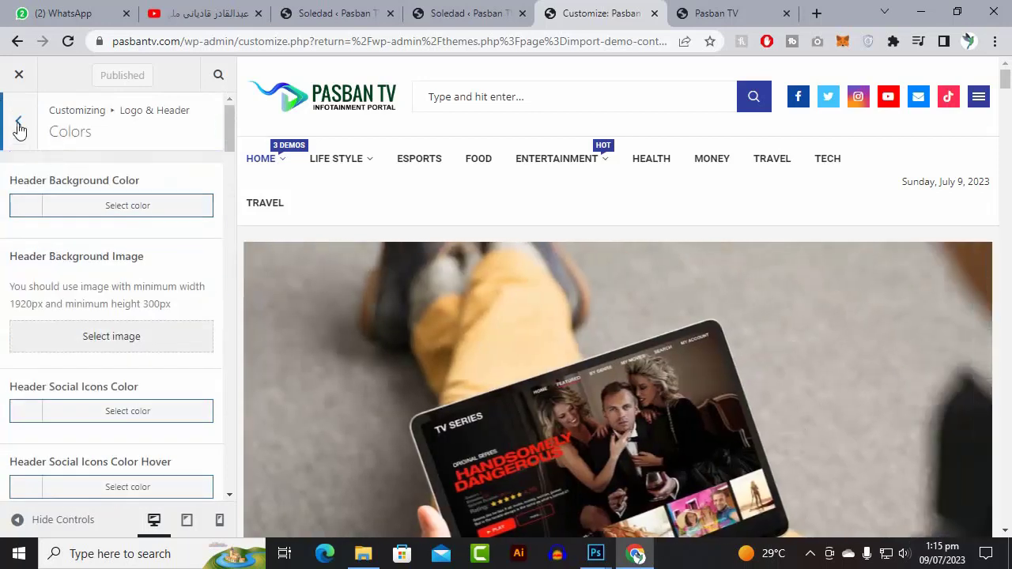
pyautogui.click(18, 123)
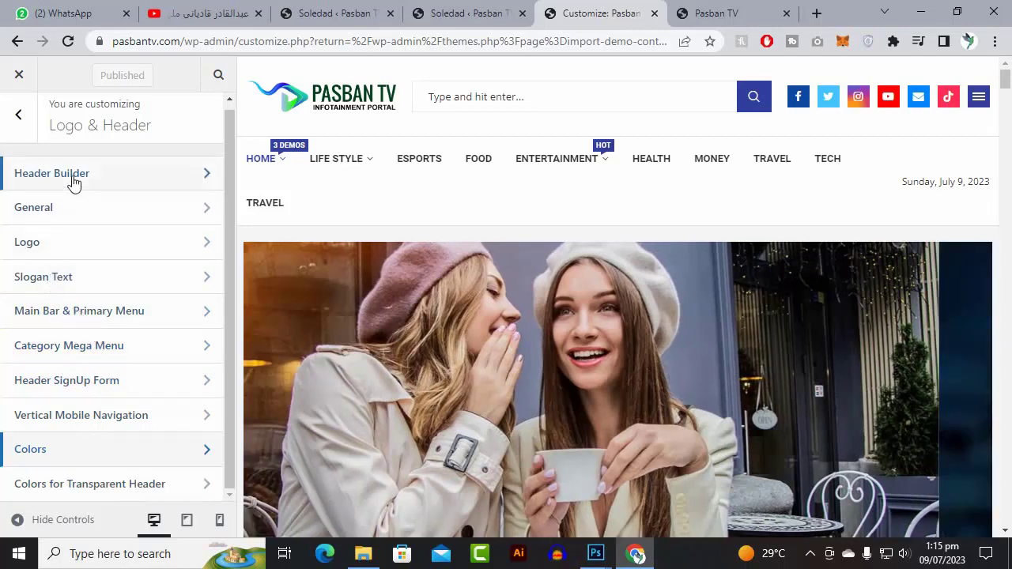
pyautogui.click(72, 182)
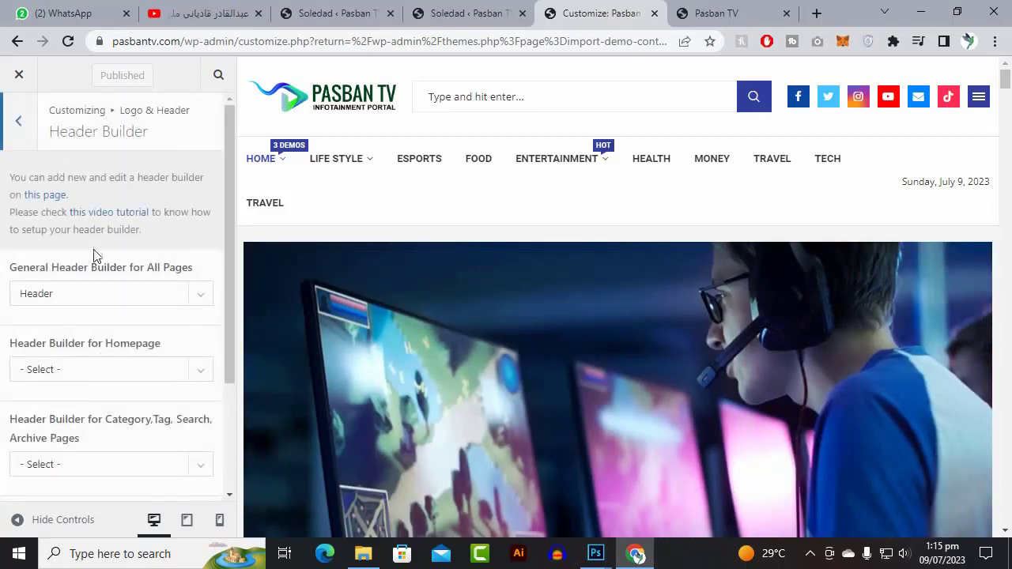
pyautogui.scroll(-2, 111, 320)
pyautogui.scroll(2, 79, 277)
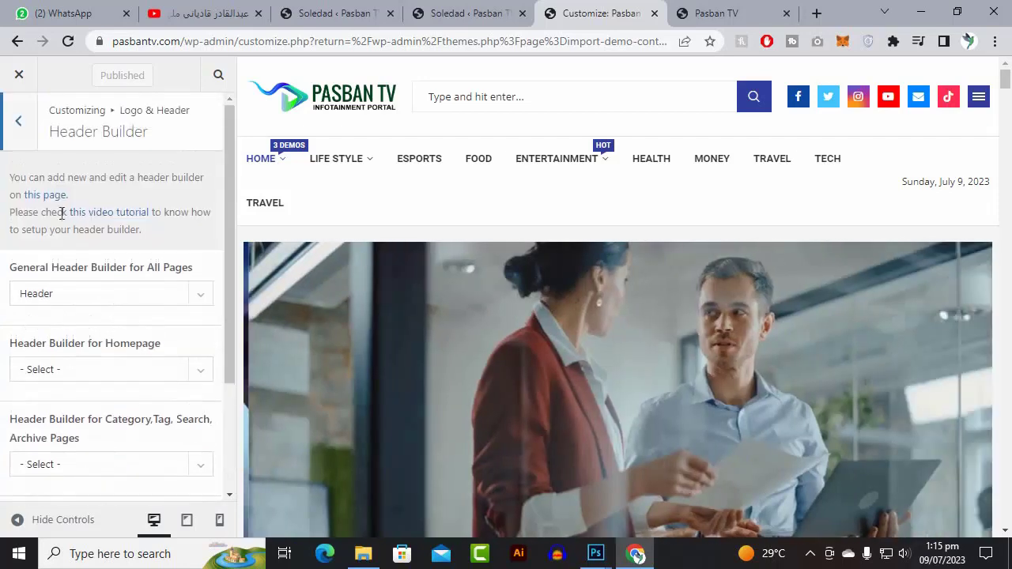
pyautogui.click(15, 115)
pyautogui.click(71, 208)
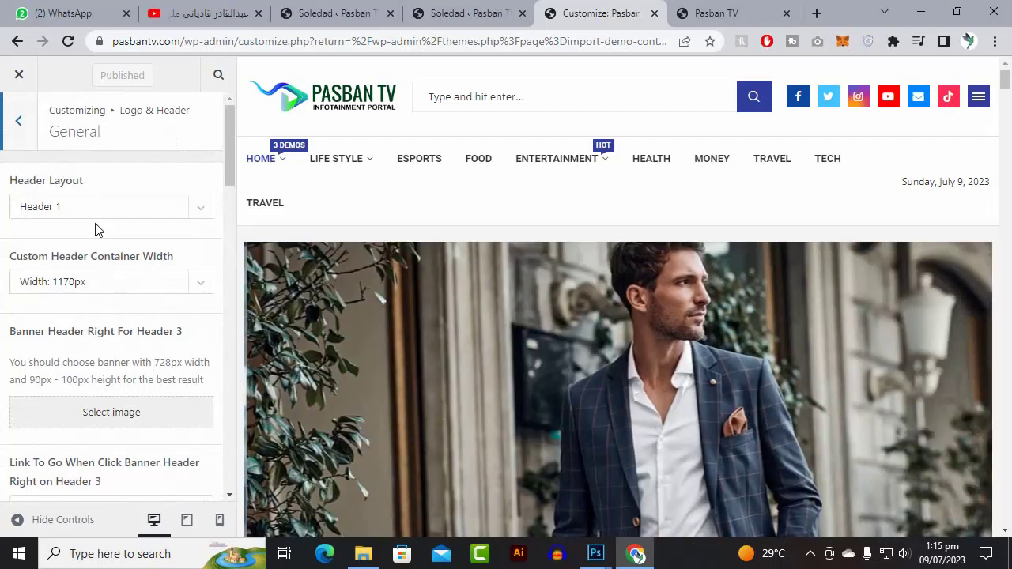
pyautogui.scroll(-8, 95, 229)
pyautogui.scroll(-10, 99, 239)
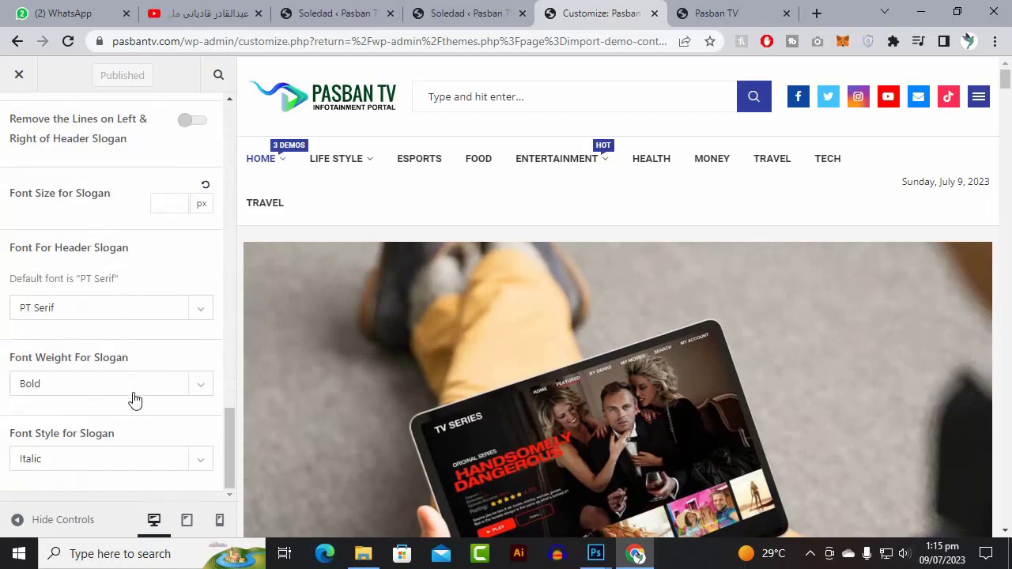
pyautogui.scroll(10, 85, 425)
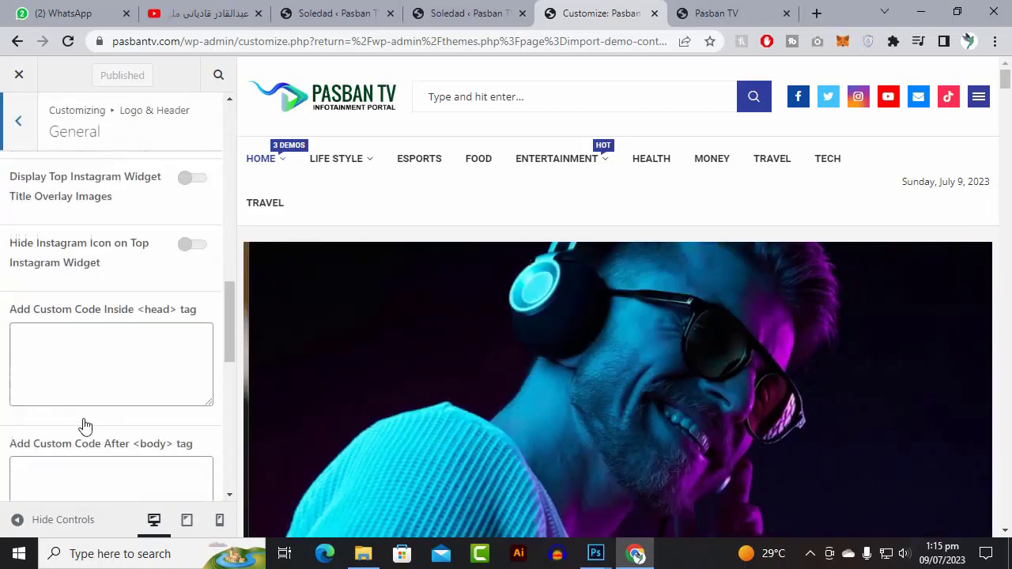
pyautogui.scroll(8, 85, 420)
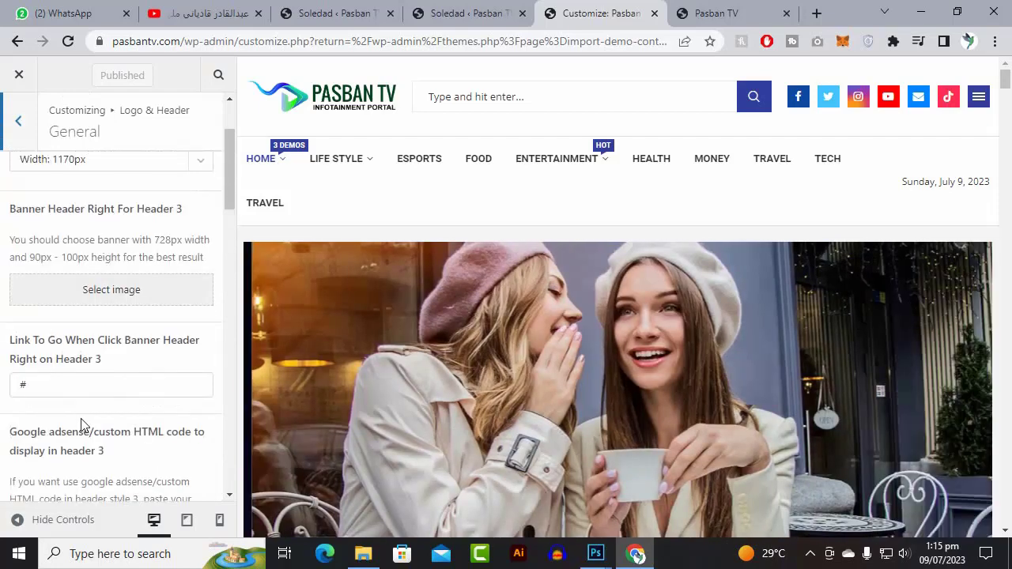
pyautogui.scroll(1, 85, 425)
pyautogui.scroll(1, 85, 425)
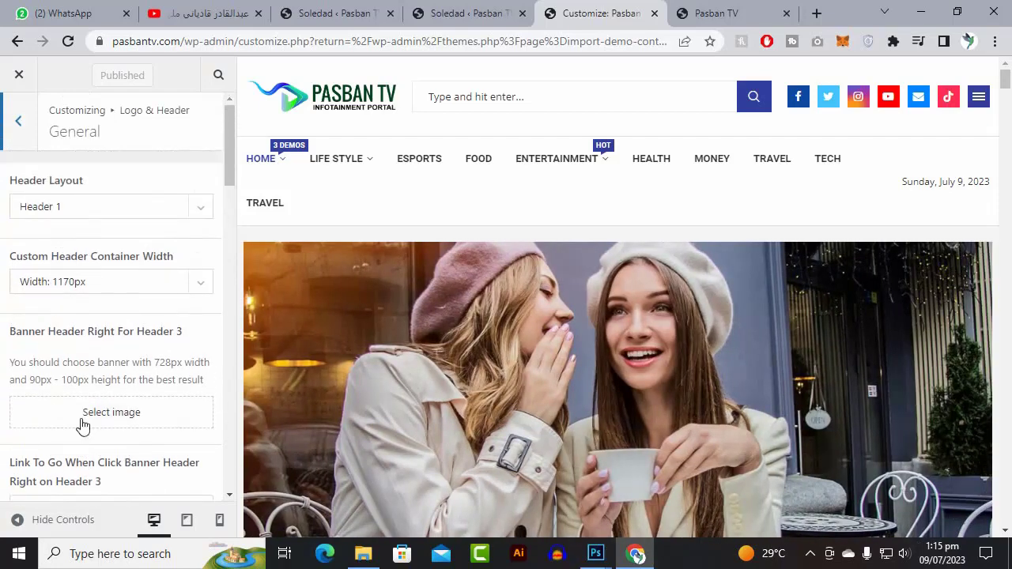
pyautogui.click(810, 553)
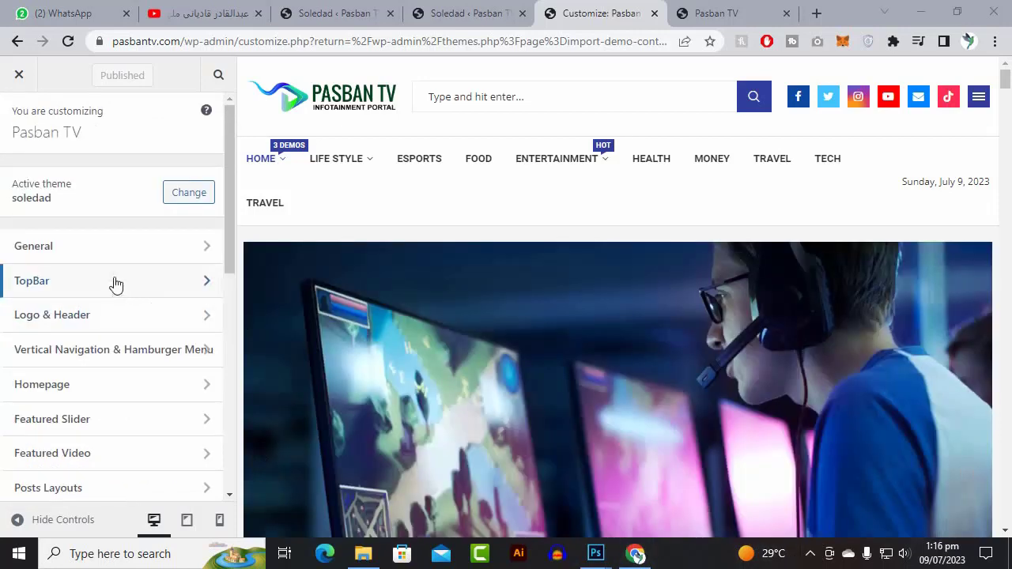
# - Leave the header settings and browse the General Settings options in the theme's General section
pyautogui.click(89, 333)
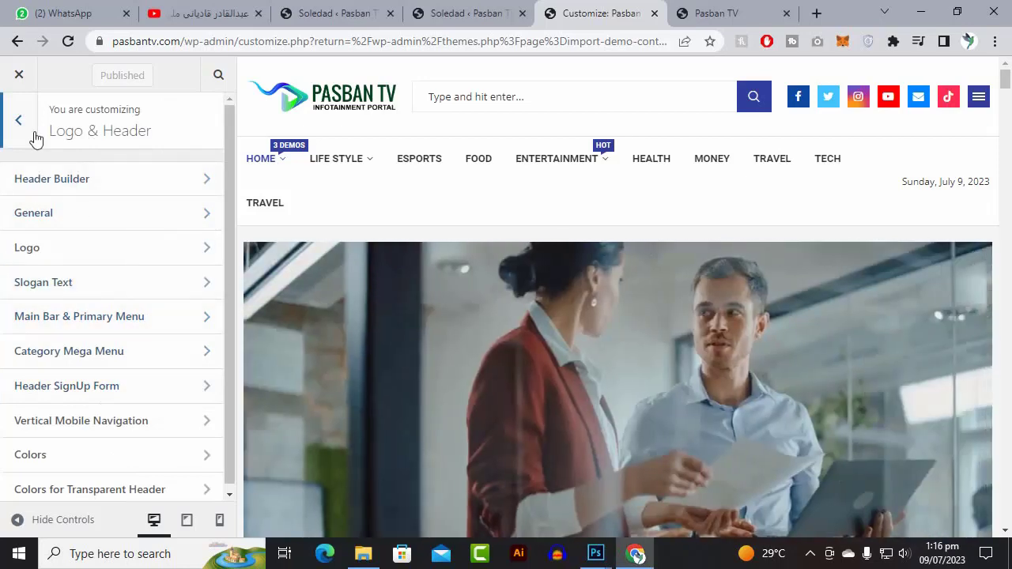
pyautogui.click(22, 131)
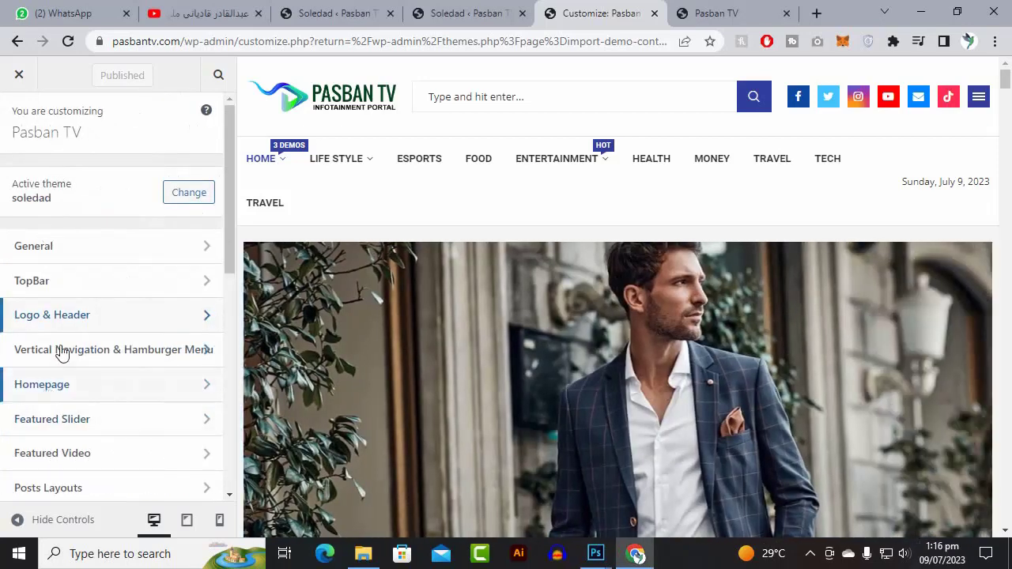
pyautogui.click(79, 258)
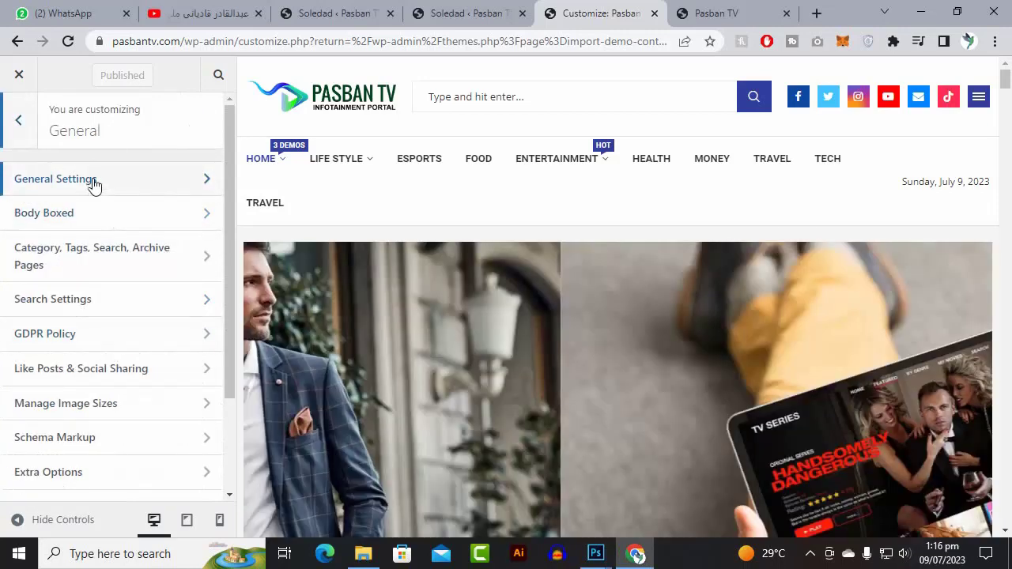
pyautogui.click(91, 180)
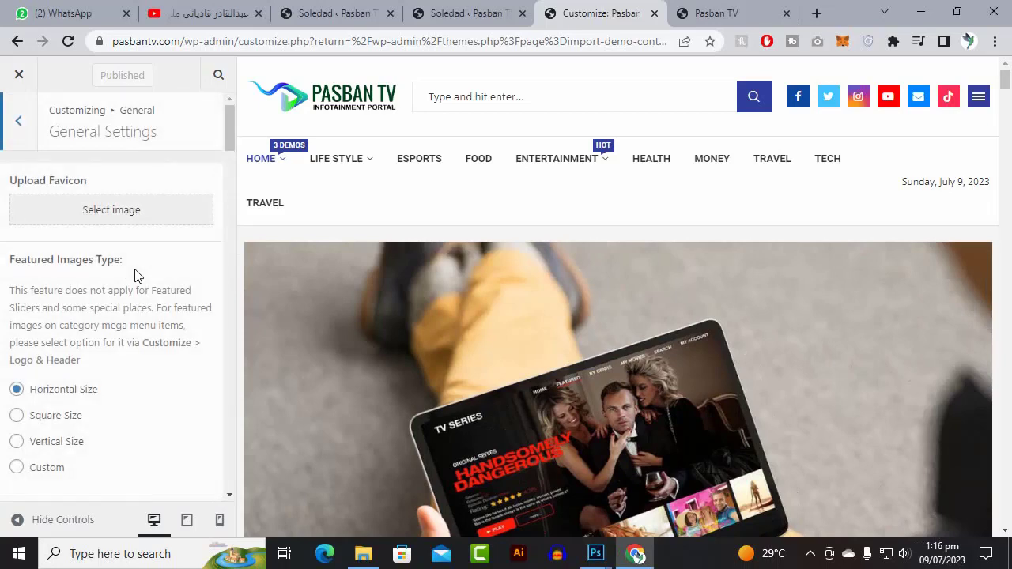
pyautogui.scroll(-2, 135, 271)
pyautogui.scroll(-8, 135, 270)
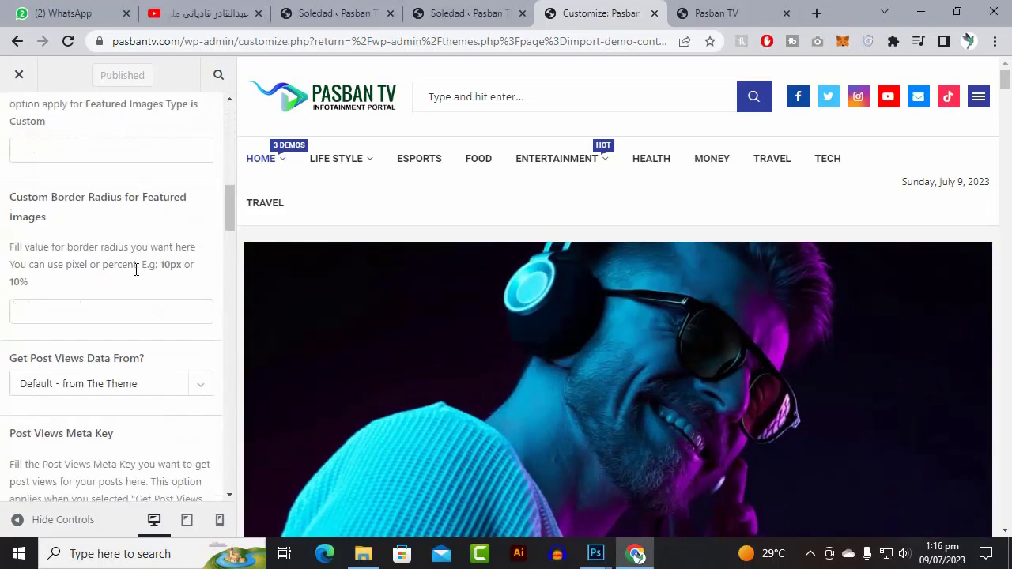
pyautogui.scroll(-10, 136, 277)
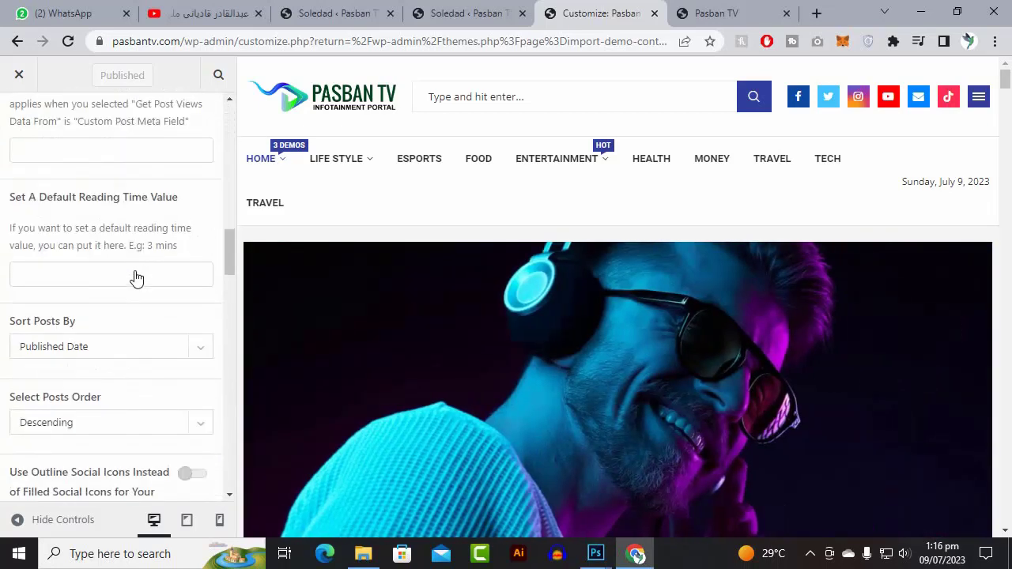
pyautogui.scroll(-10, 134, 294)
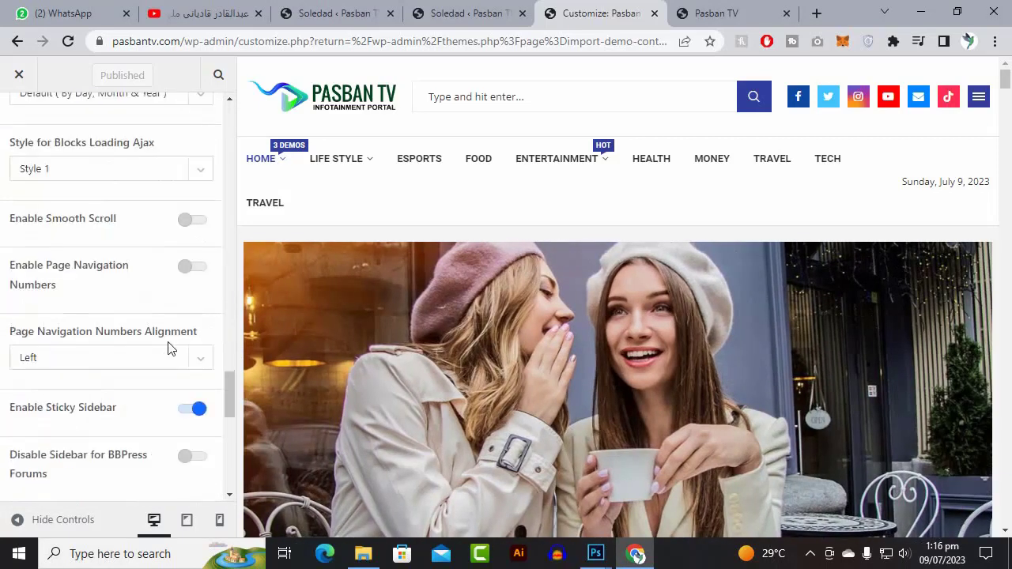
pyautogui.scroll(-8, 168, 348)
pyautogui.scroll(7, 169, 345)
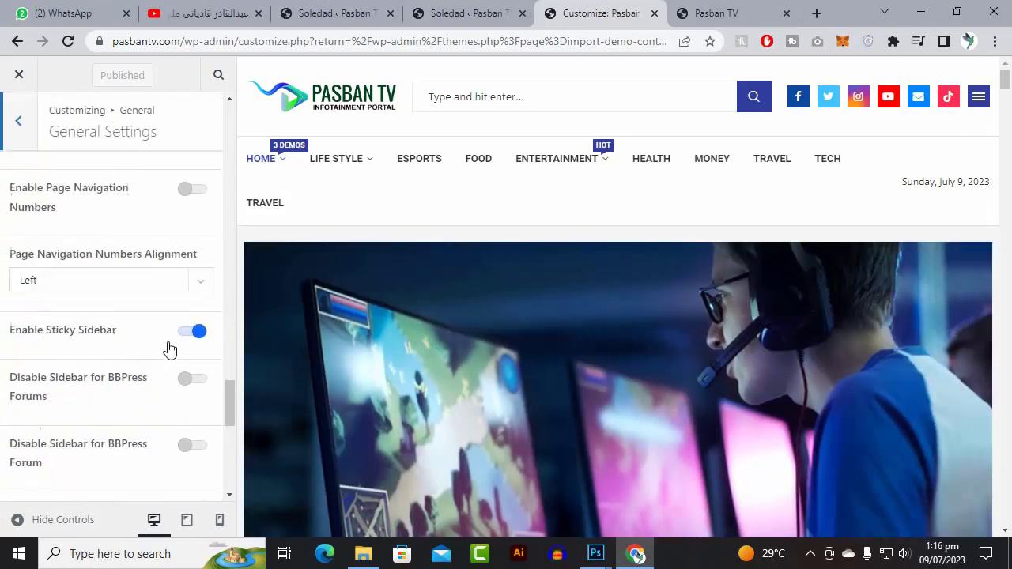
pyautogui.scroll(15, 169, 349)
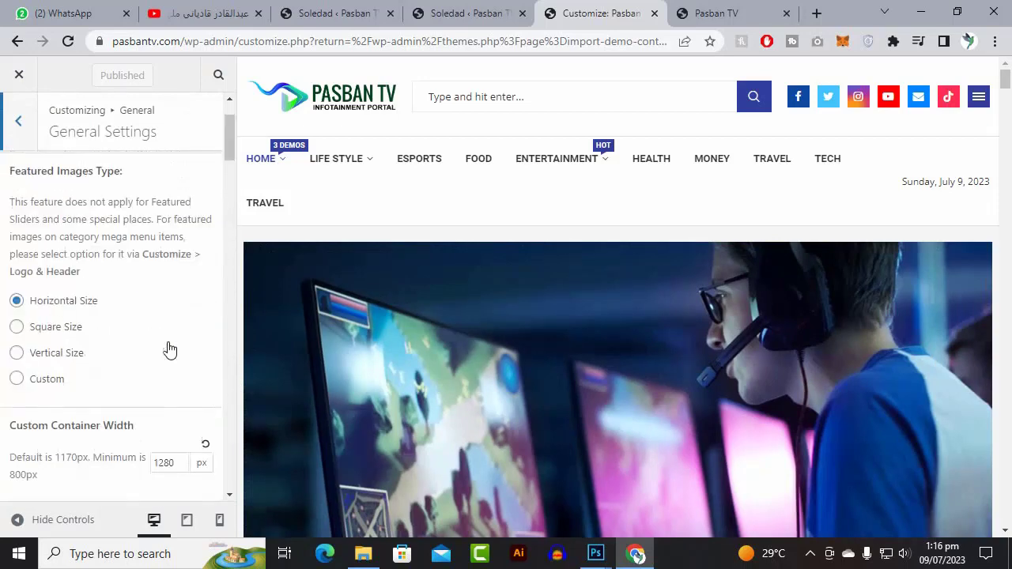
pyautogui.scroll(2, 169, 346)
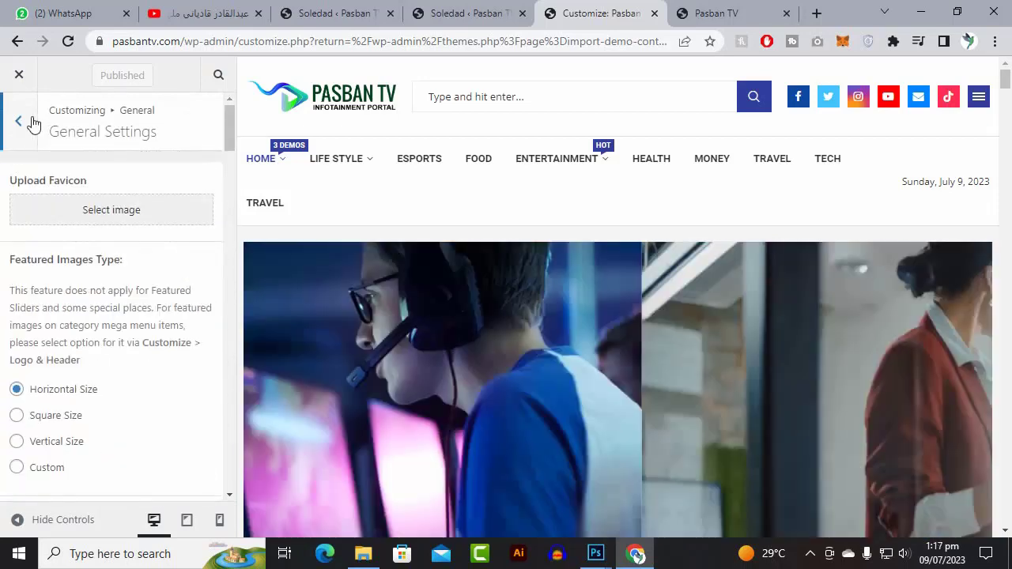
# - Return to the General section list and open the Colors settings
pyautogui.click(19, 122)
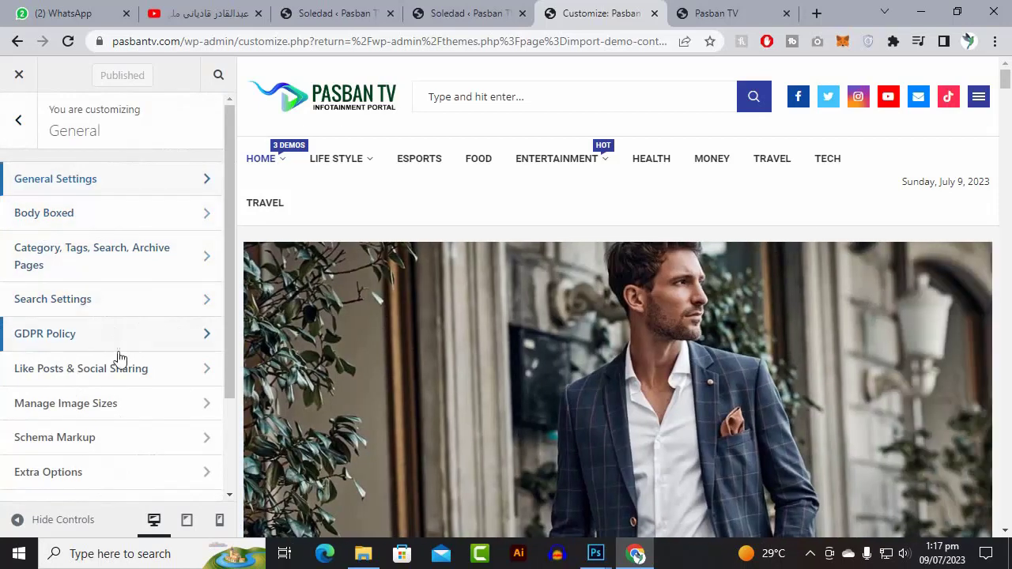
pyautogui.scroll(-2, 121, 357)
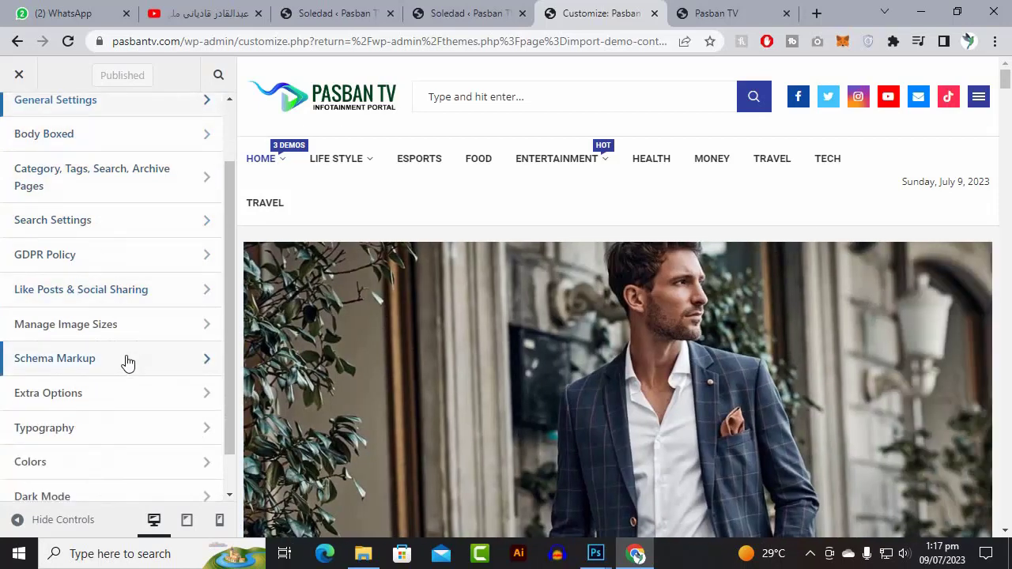
pyautogui.scroll(-1, 116, 381)
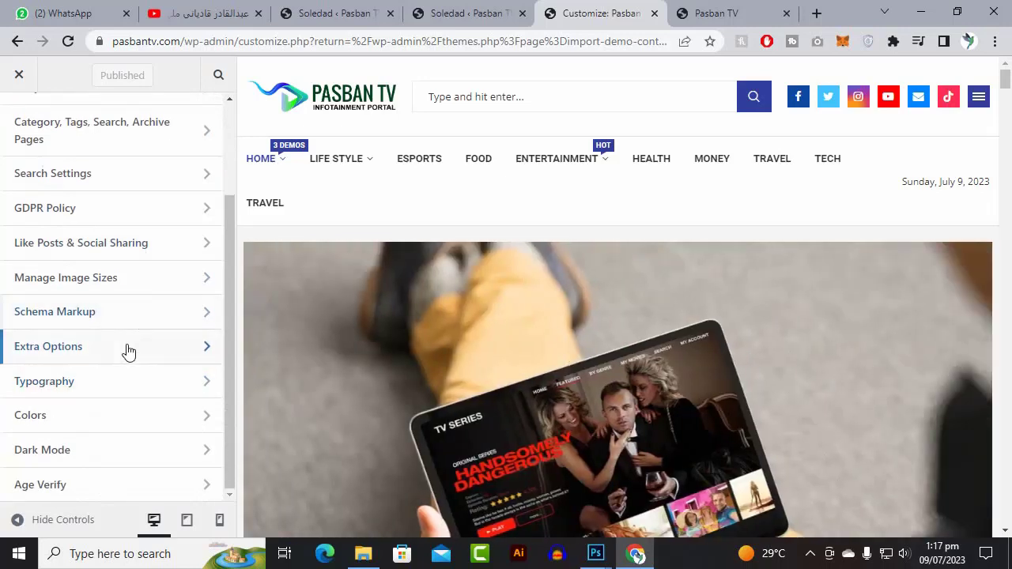
pyautogui.click(88, 415)
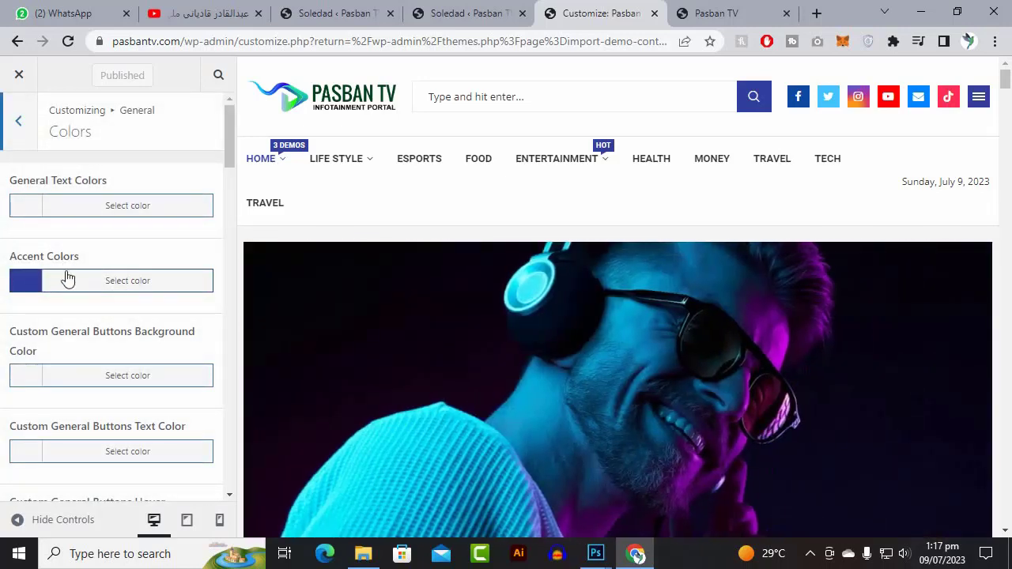
# - Replace the blue accent colour 303f9f with dark green 00401a and publish the change
pyautogui.click(111, 290)
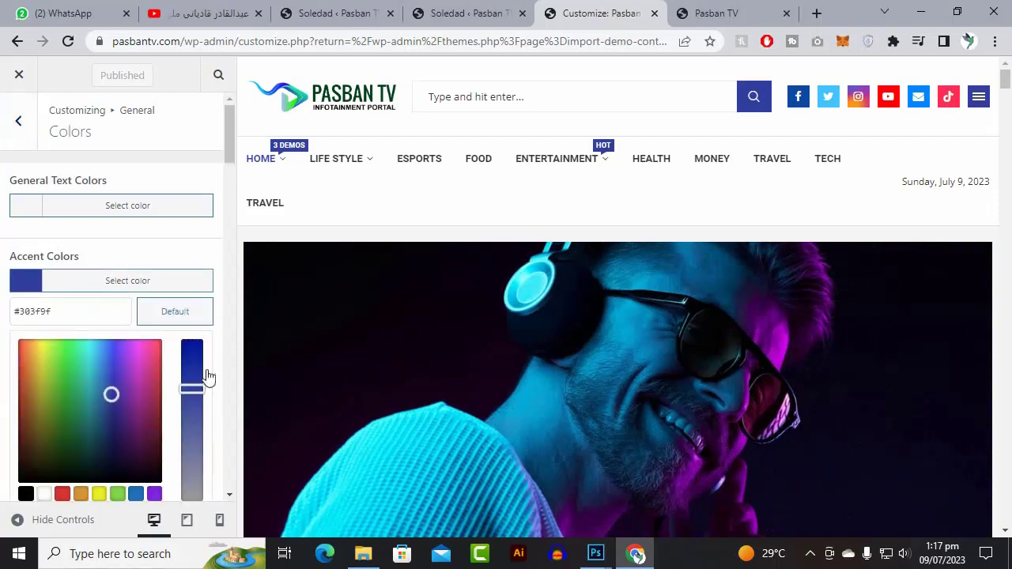
pyautogui.scroll(-3, 207, 377)
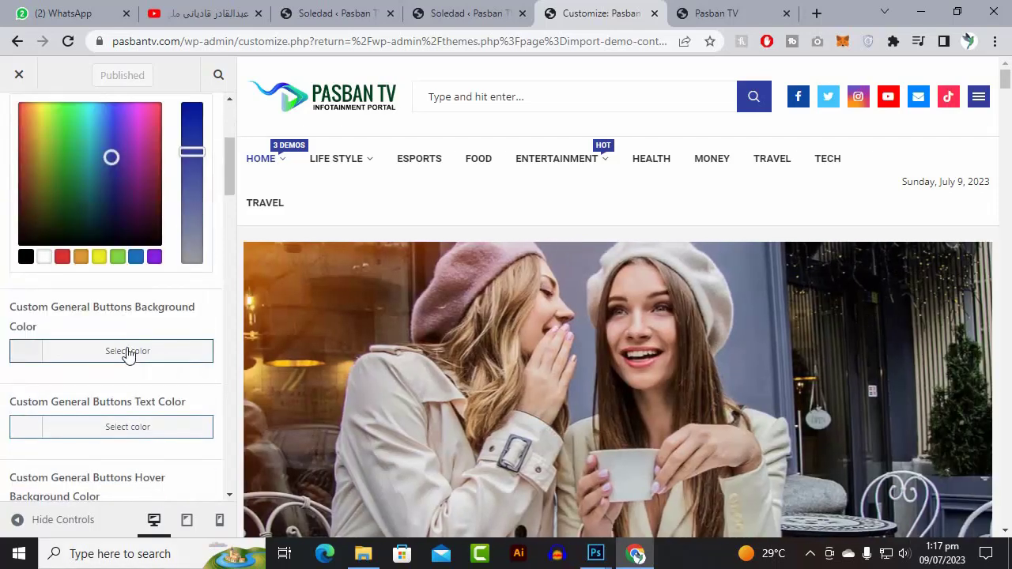
pyautogui.scroll(2, 127, 353)
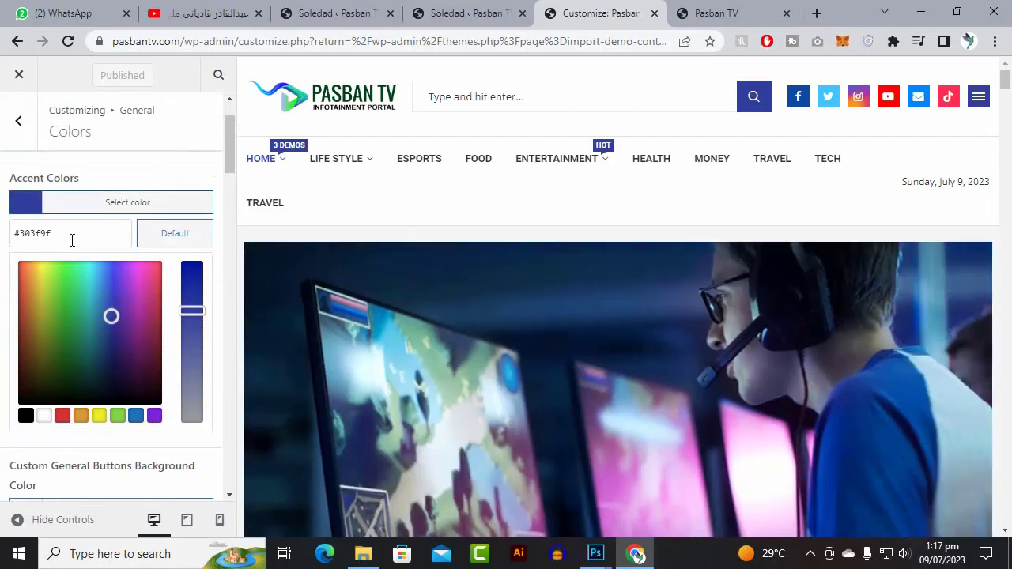
pyautogui.moveTo(21, 236); pyautogui.dragTo(54, 237)
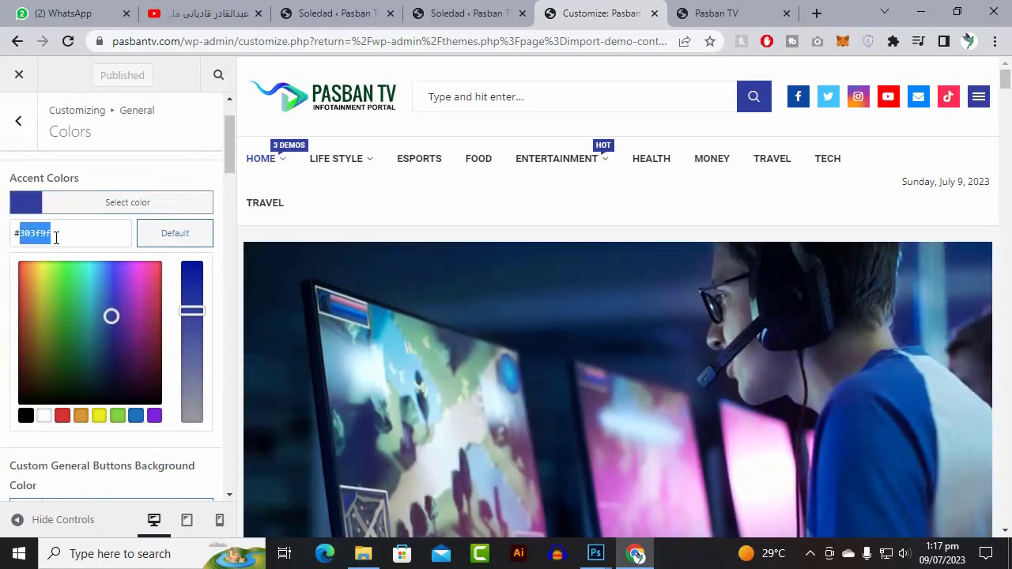
pyautogui.rightClick(44, 244)
pyautogui.click(84, 291)
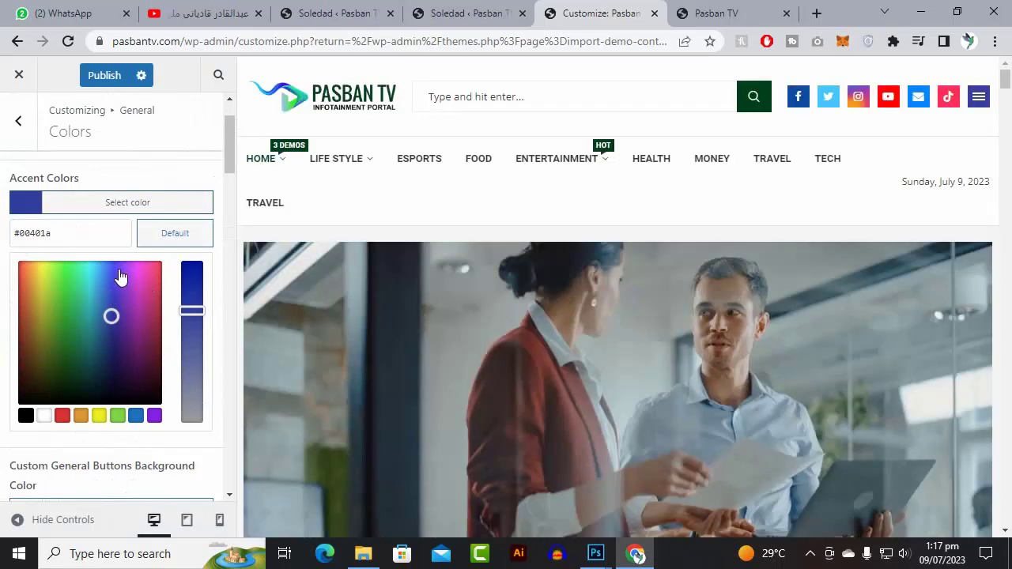
pyautogui.moveTo(75, 233); pyautogui.dragTo(13, 233)
pyautogui.hotkey('ctrl', 'c')
pyautogui.rightClick(27, 233)
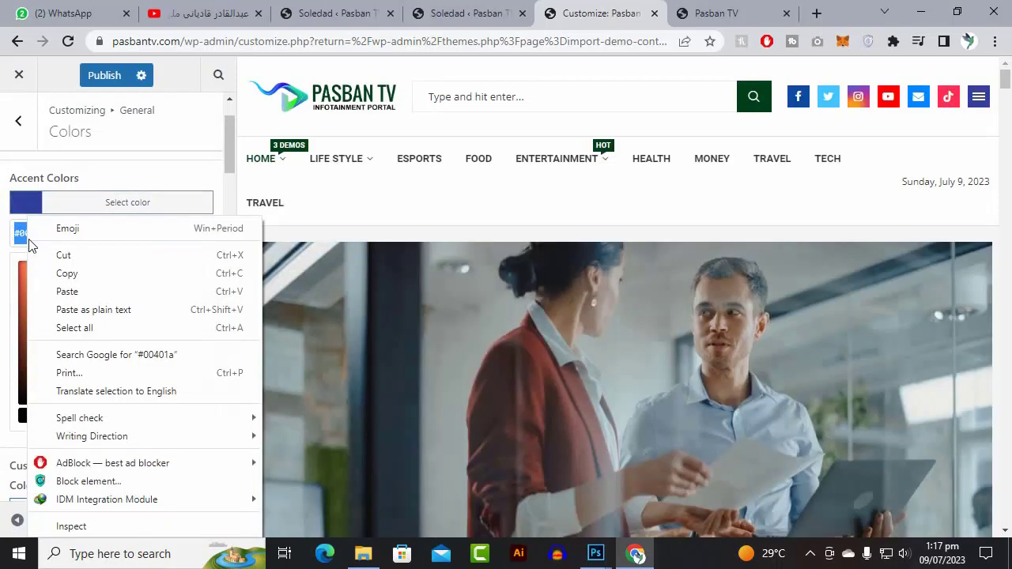
pyautogui.click(59, 292)
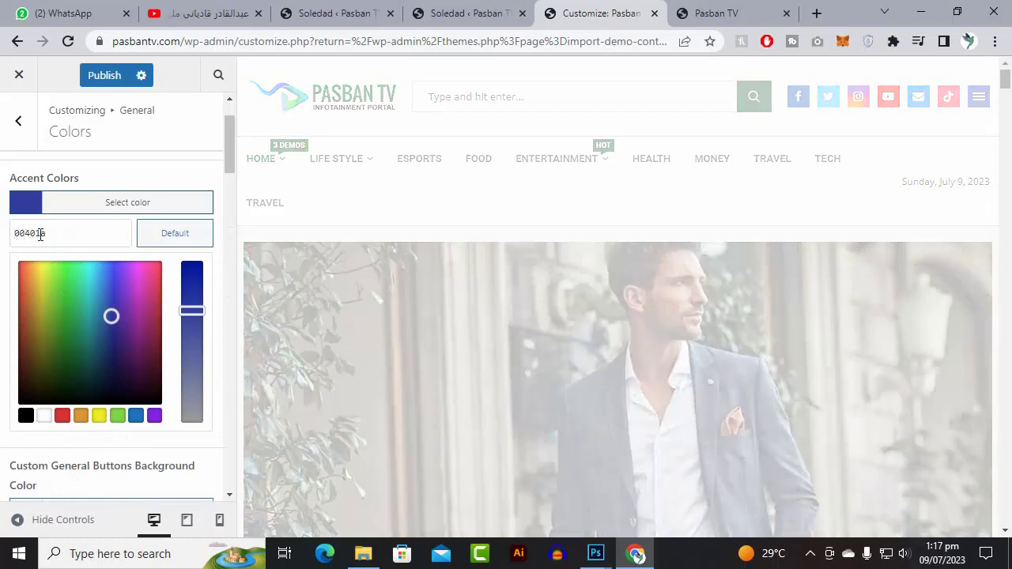
pyautogui.click(104, 75)
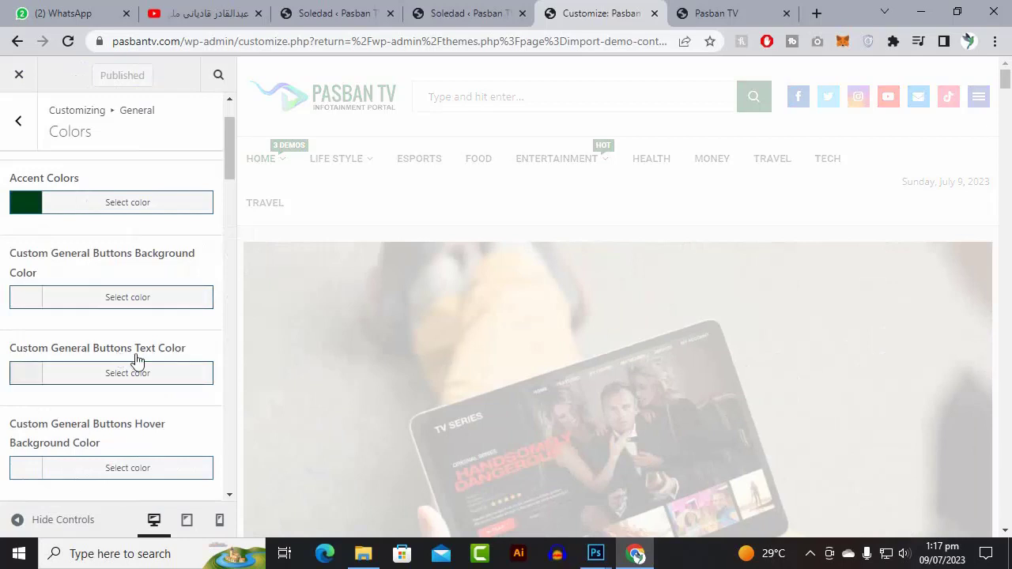
pyautogui.scroll(1, 83, 302)
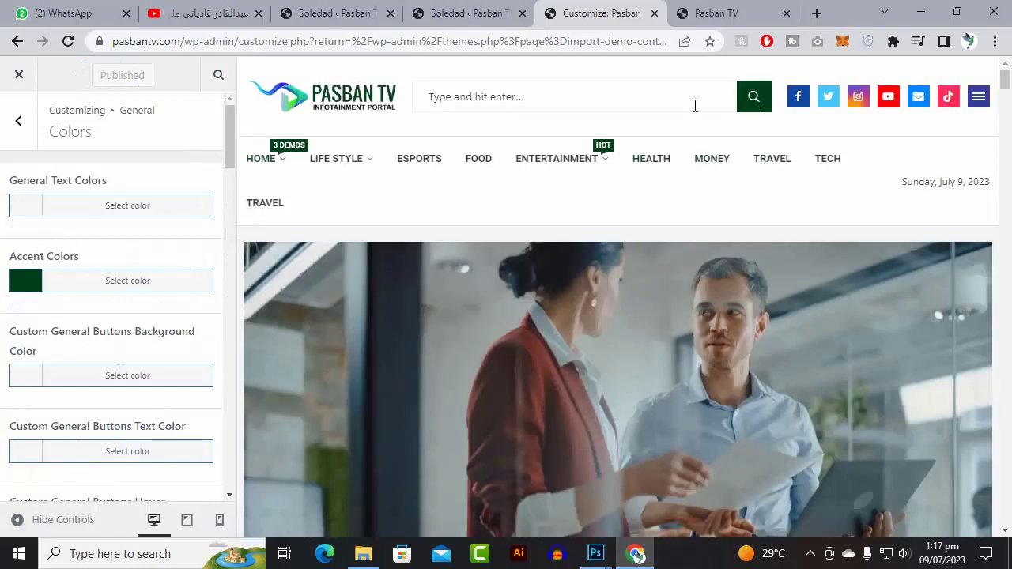
# - Try the site search box in the Customizer preview and dismiss its suggestions
pyautogui.click(616, 106)
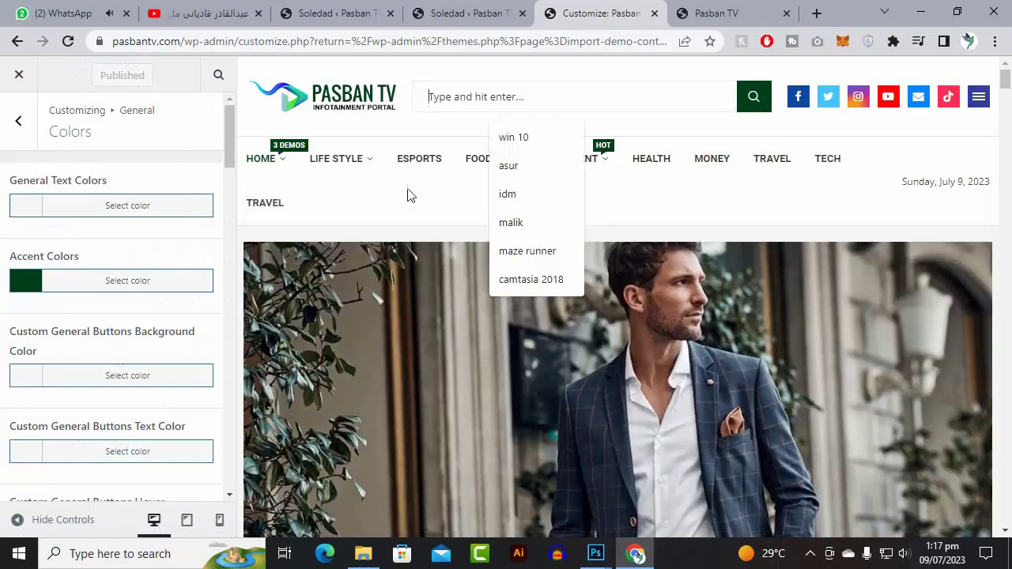
pyautogui.click(396, 205)
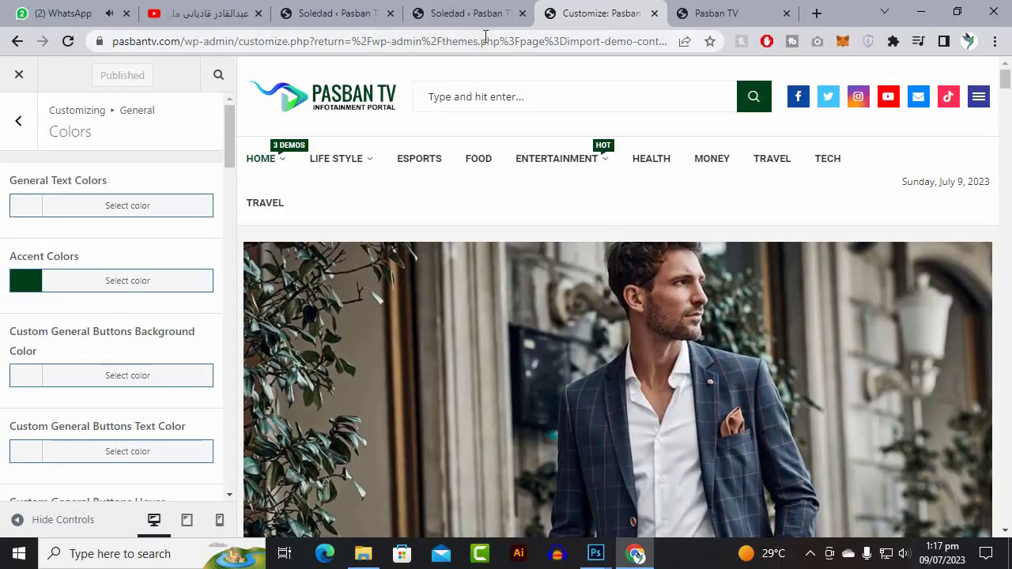
pyautogui.scroll(-5, 440, 334)
pyautogui.scroll(5, 445, 339)
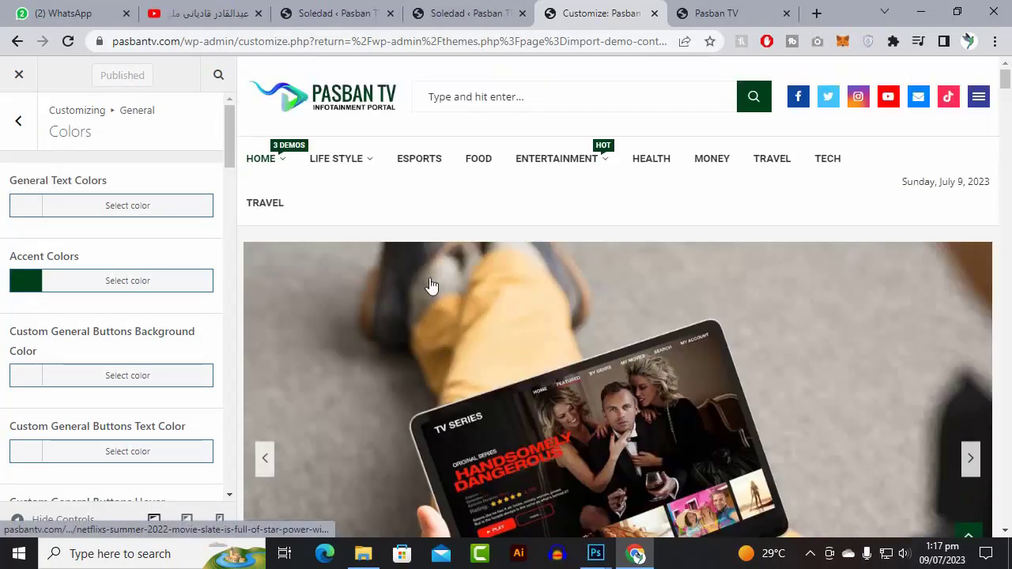
# - Close the Customizer and view the live Pasban TV homepage with its green accents
pyautogui.click(716, 13)
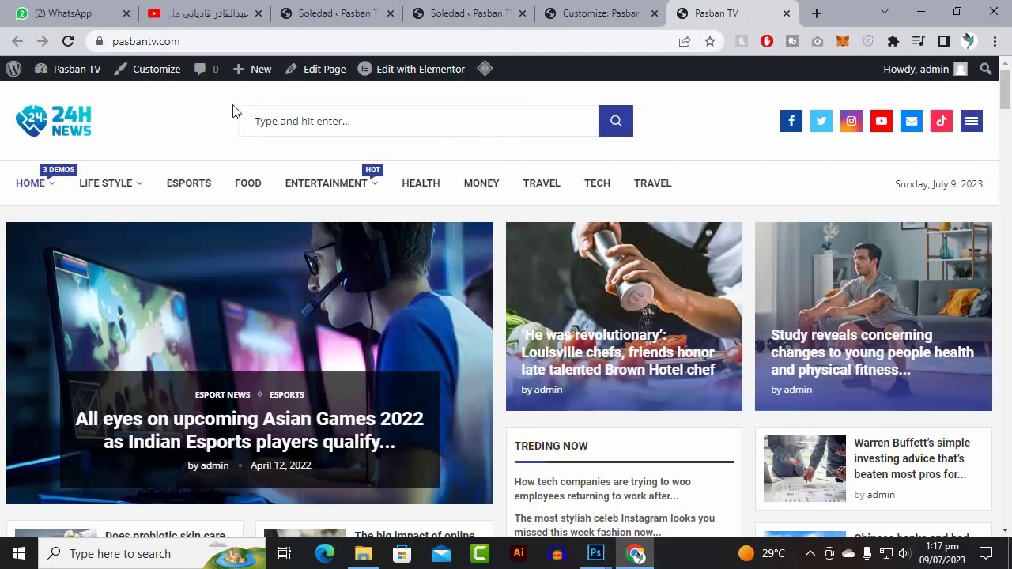
pyautogui.click(594, 13)
pyautogui.click(22, 129)
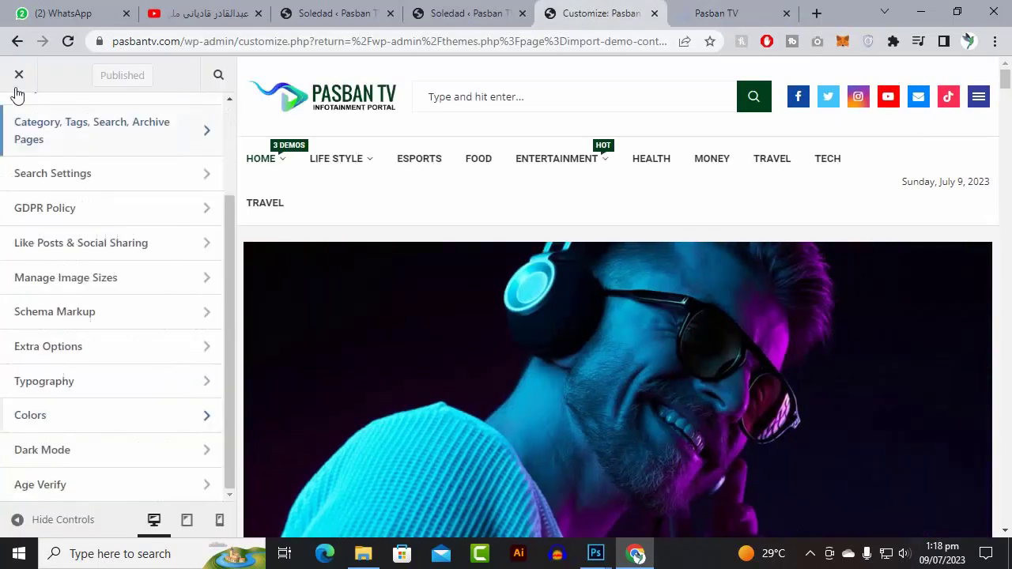
pyautogui.click(19, 76)
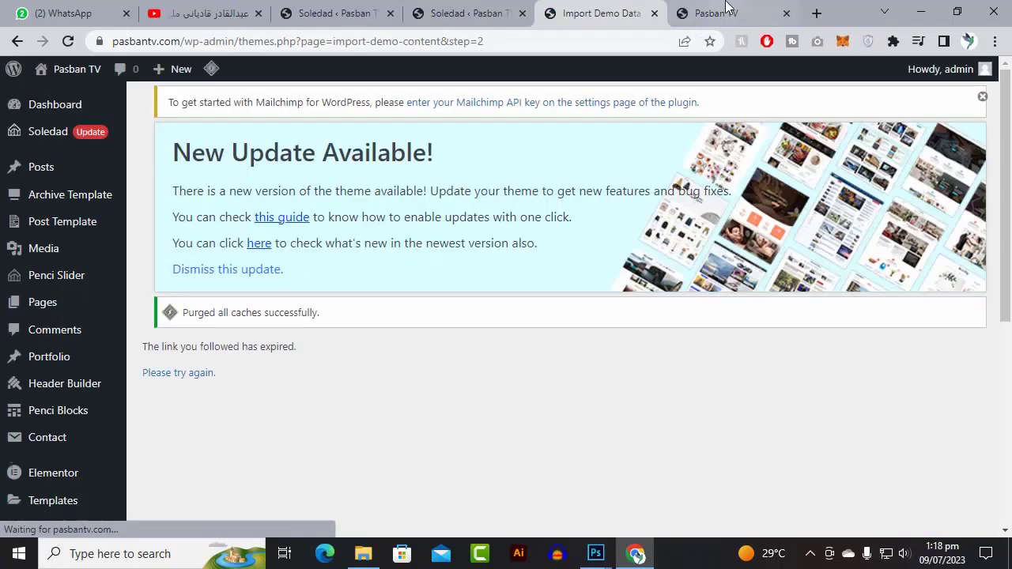
pyautogui.click(734, 10)
pyautogui.scroll(-10, 453, 305)
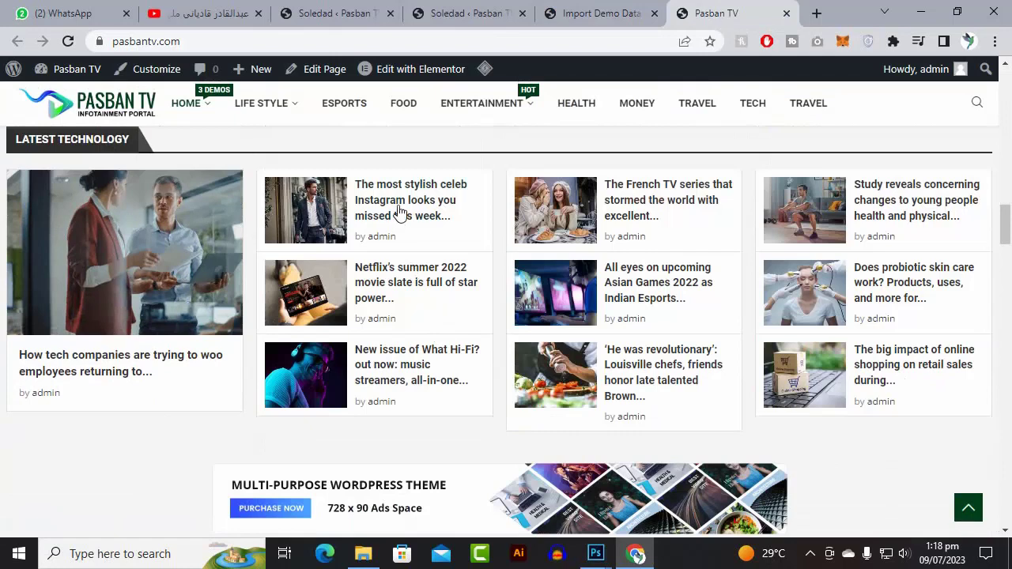
# - Read the stylish celeb Instagram looks article, return home via the logo, and restore the browser to a narrow window
pyautogui.click(398, 219)
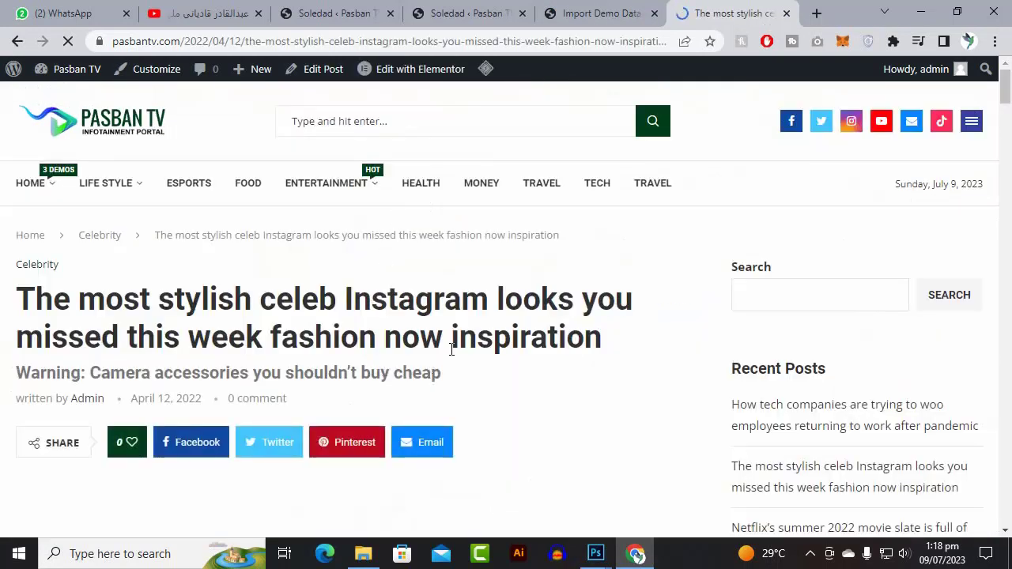
pyautogui.moveTo(459, 338); pyautogui.dragTo(227, 293)
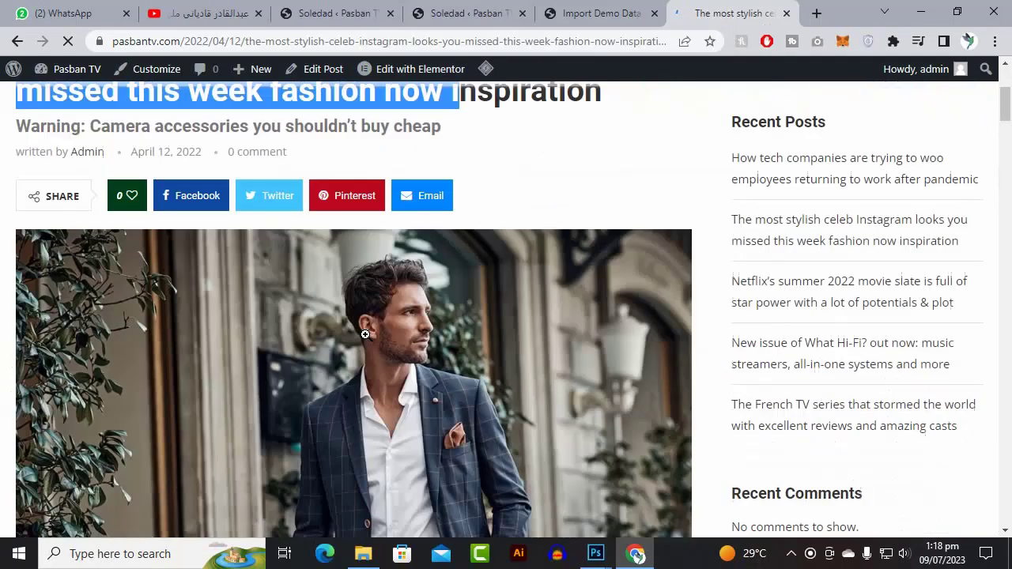
pyautogui.scroll(-10, 364, 340)
pyautogui.scroll(-15, 365, 341)
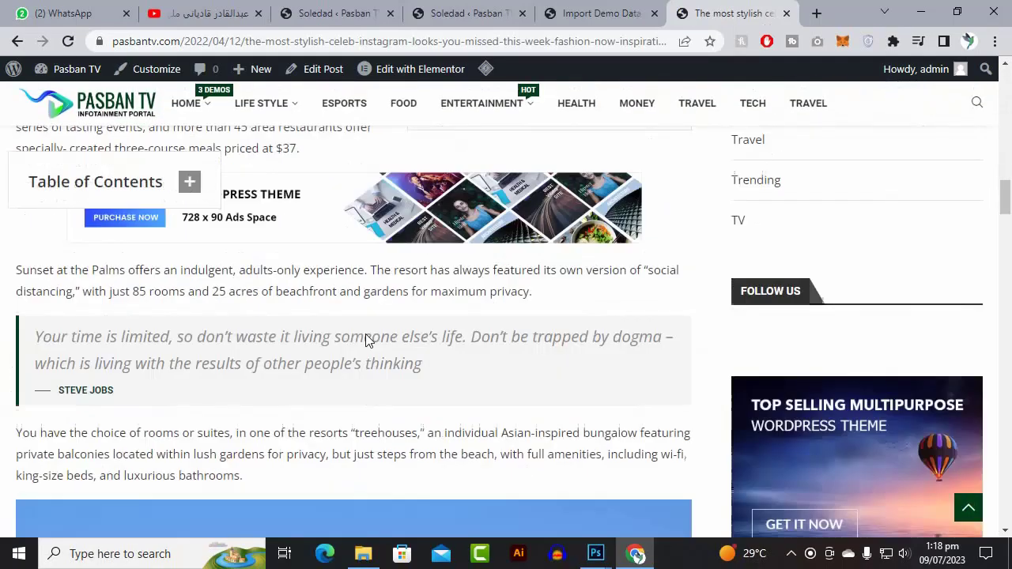
pyautogui.scroll(-5, 365, 342)
pyautogui.scroll(12, 364, 331)
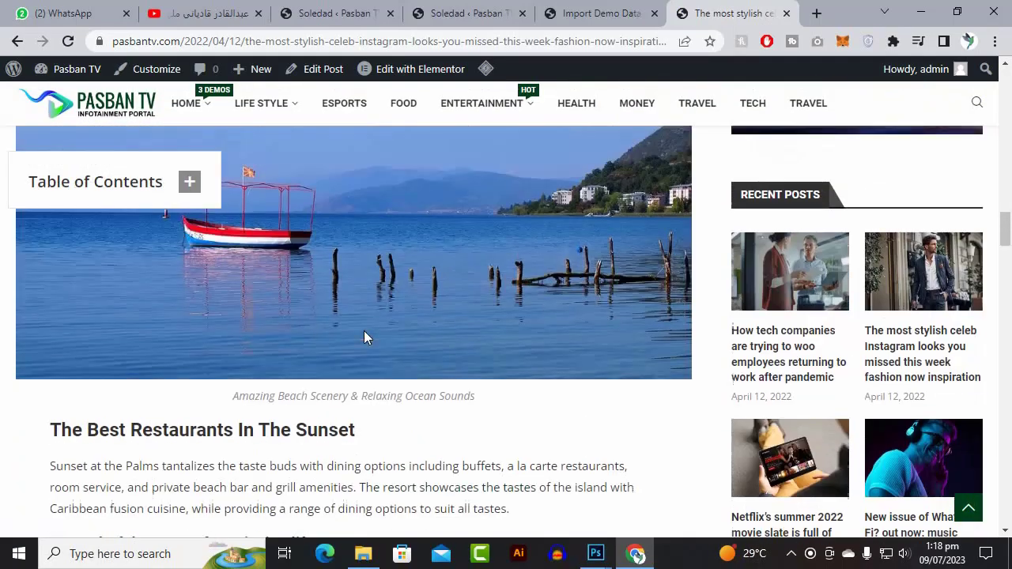
pyautogui.scroll(1, 516, 250)
pyautogui.scroll(8, 332, 174)
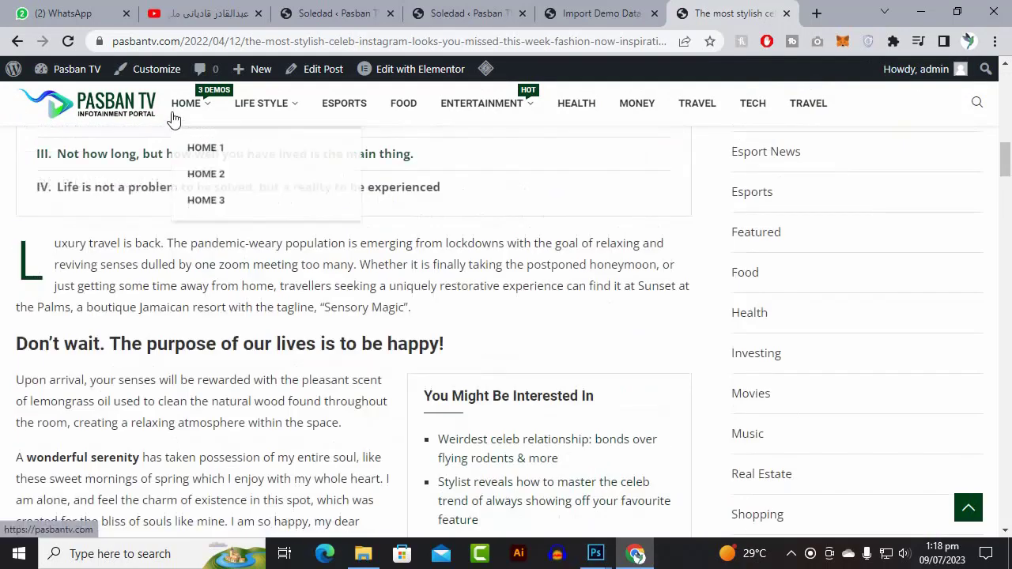
pyautogui.click(130, 107)
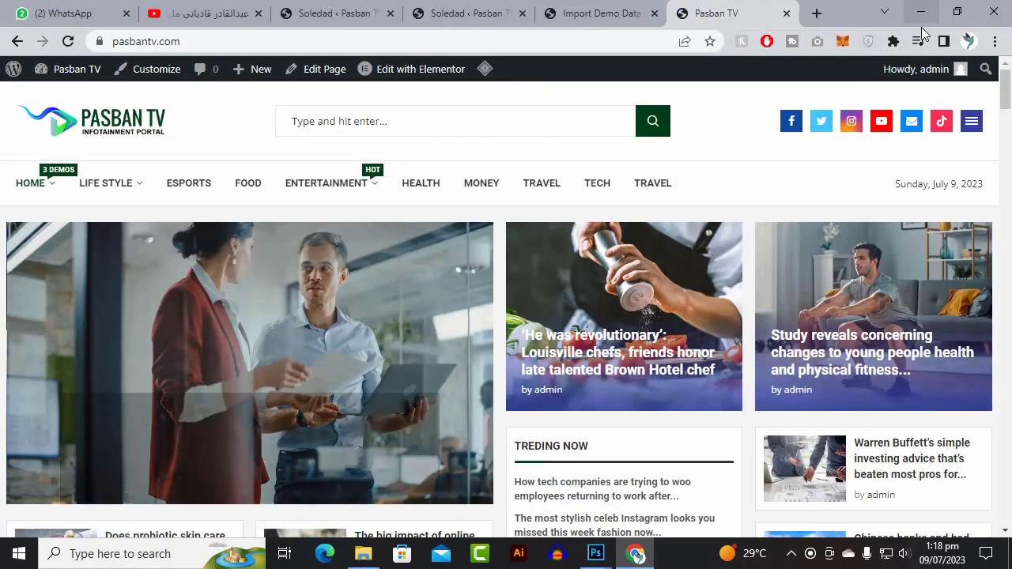
pyautogui.click(958, 13)
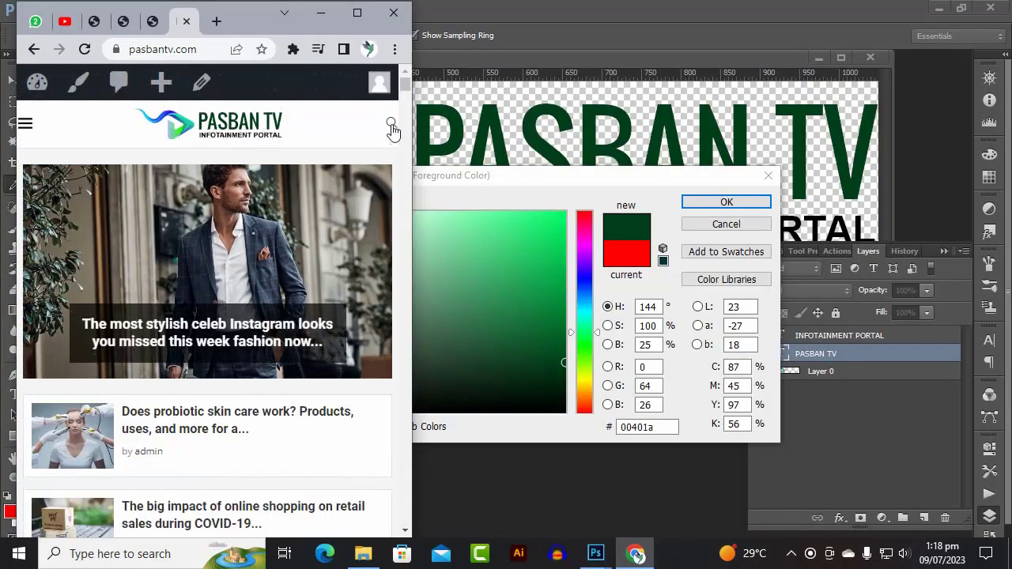
# - Check the mobile search box and hamburger side menu, scroll the posts, then maximize the browser
pyautogui.click(391, 127)
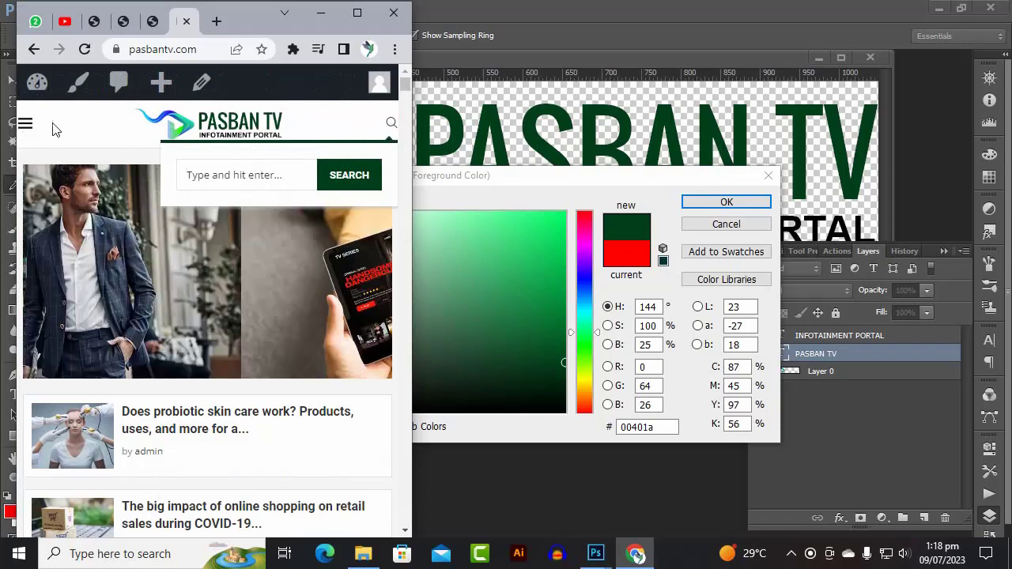
pyautogui.click(27, 129)
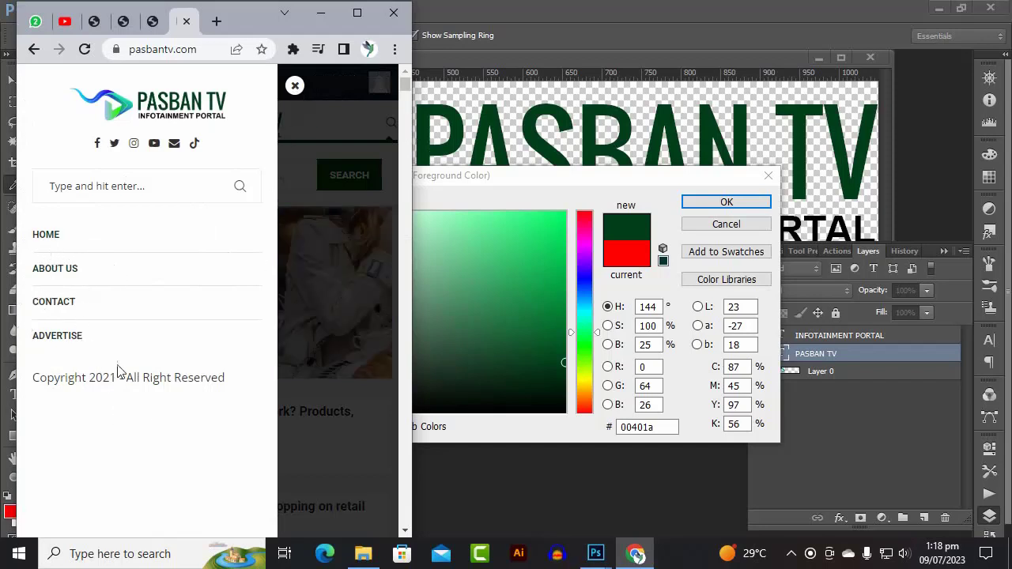
pyautogui.scroll(-3, 86, 216)
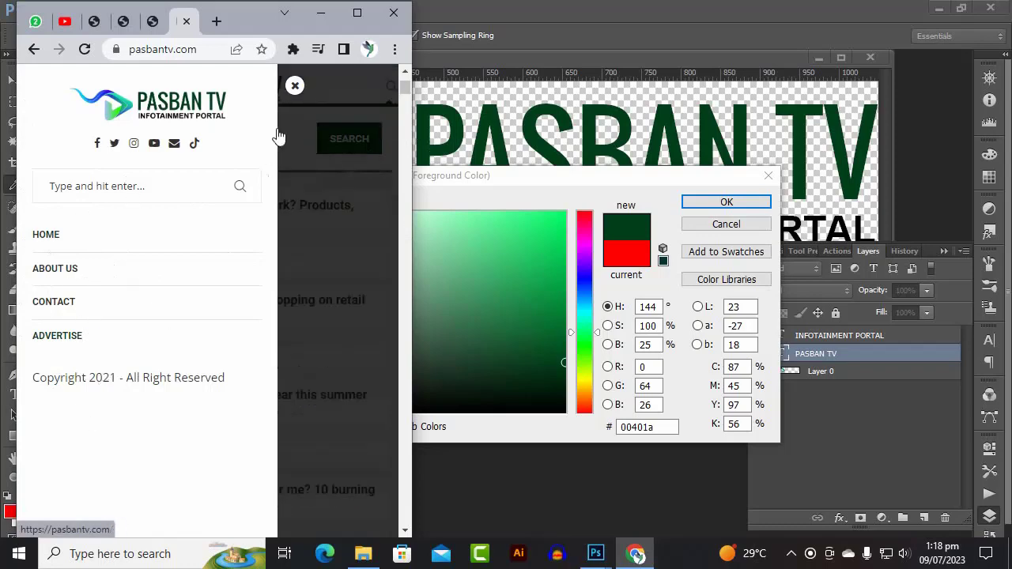
pyautogui.click(294, 86)
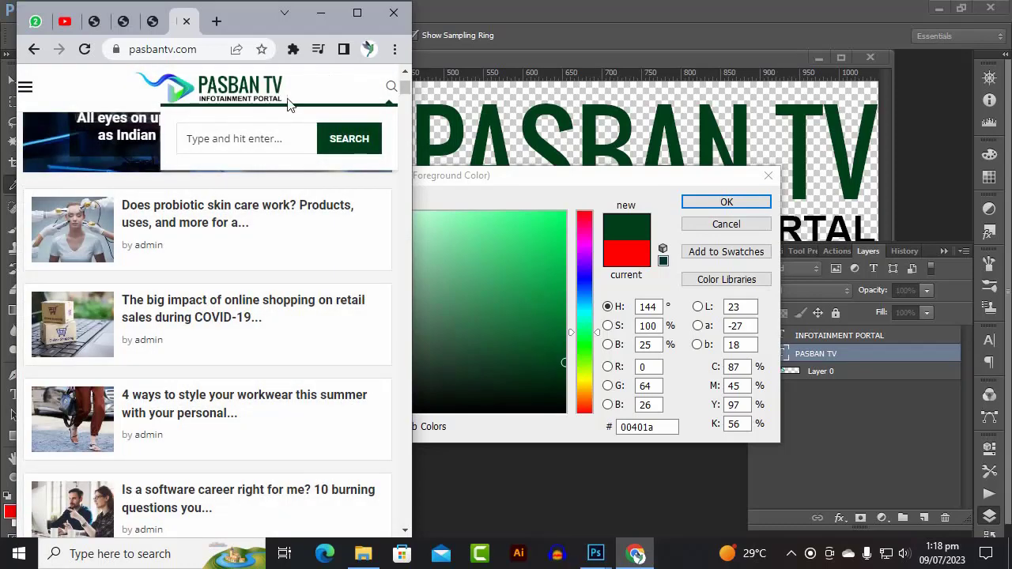
pyautogui.scroll(-15, 226, 278)
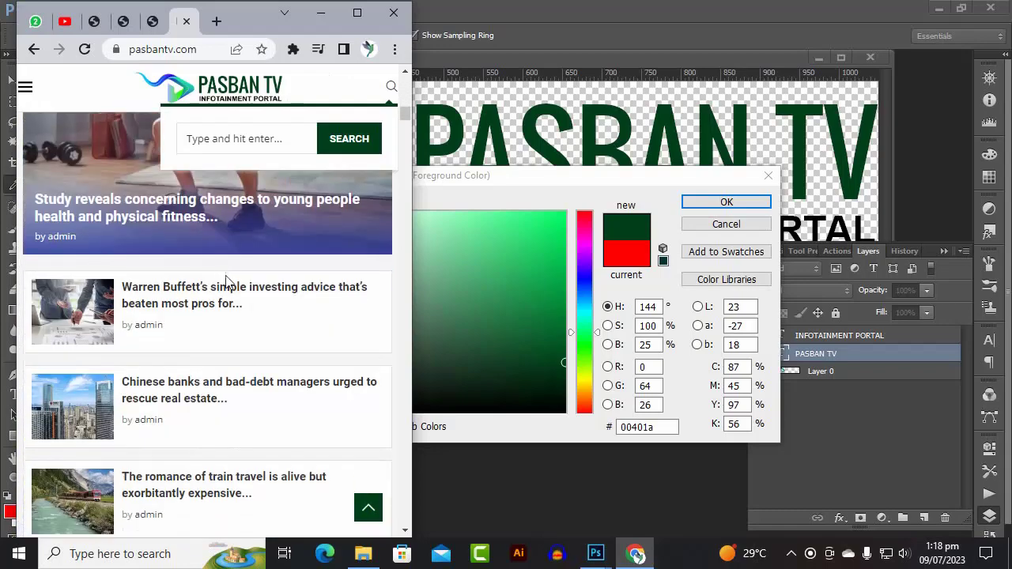
pyautogui.scroll(-5, 225, 278)
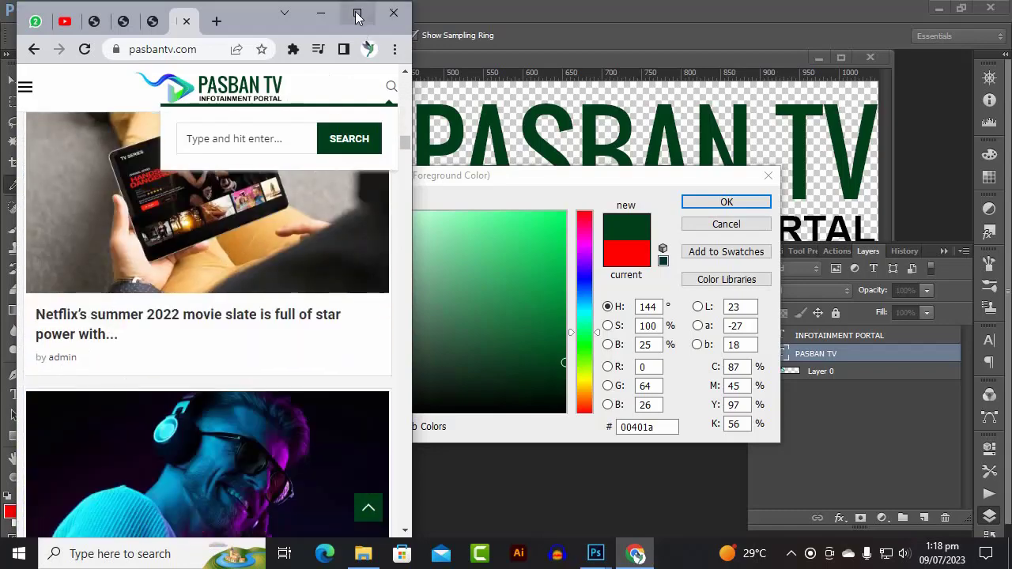
pyautogui.click(357, 13)
pyautogui.scroll(-5, 470, 192)
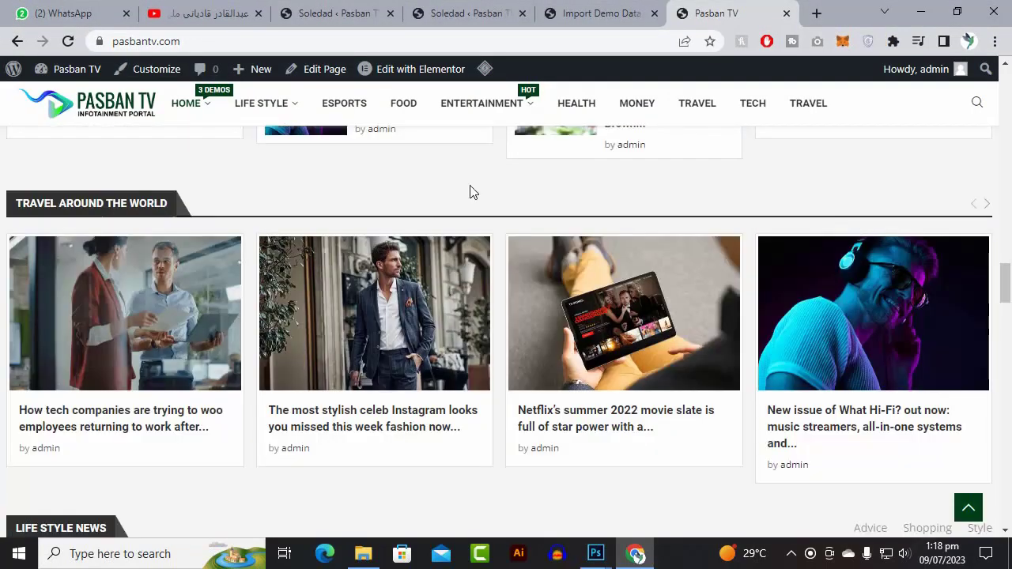
pyautogui.scroll(6, 419, 210)
pyautogui.scroll(15, 388, 220)
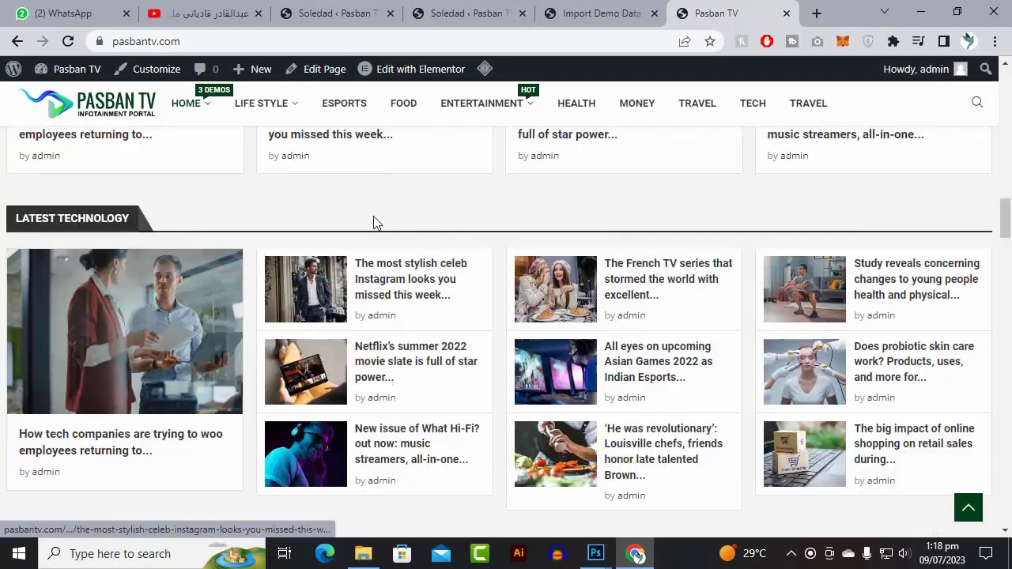
pyautogui.scroll(1, 374, 222)
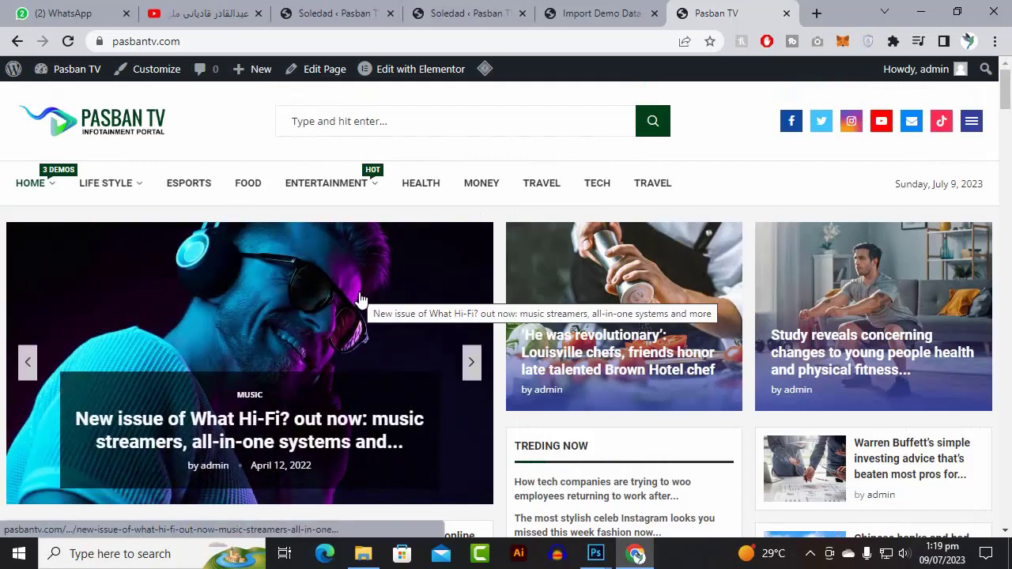
pyautogui.scroll(-4, 360, 301)
pyautogui.scroll(-10, 360, 320)
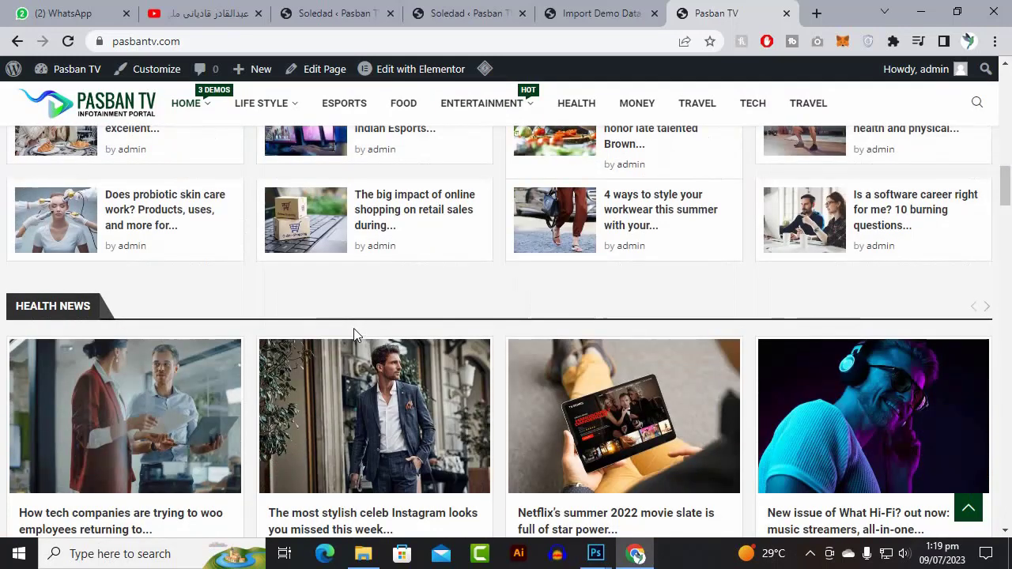
pyautogui.scroll(8, 354, 332)
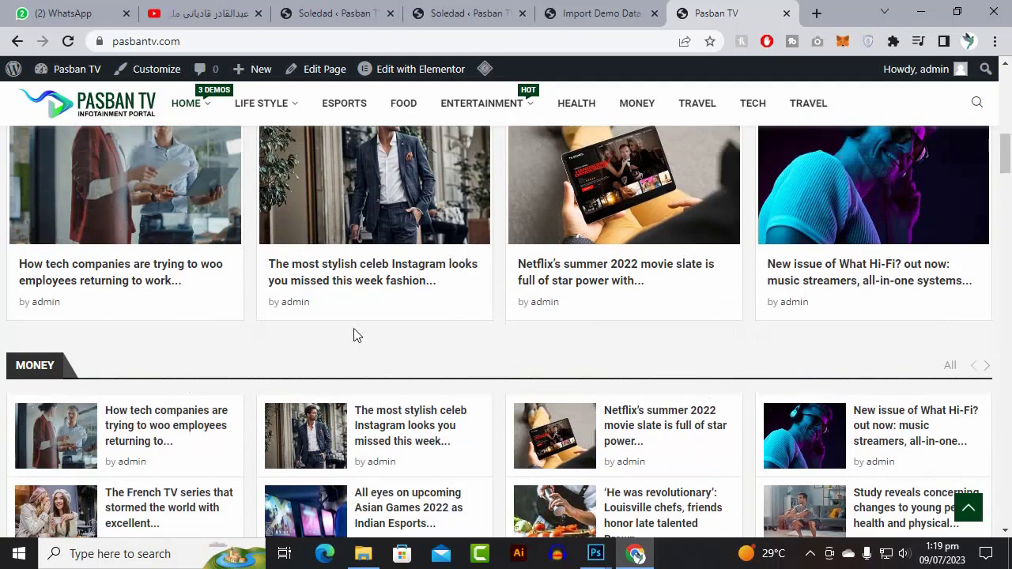
pyautogui.scroll(1, 356, 337)
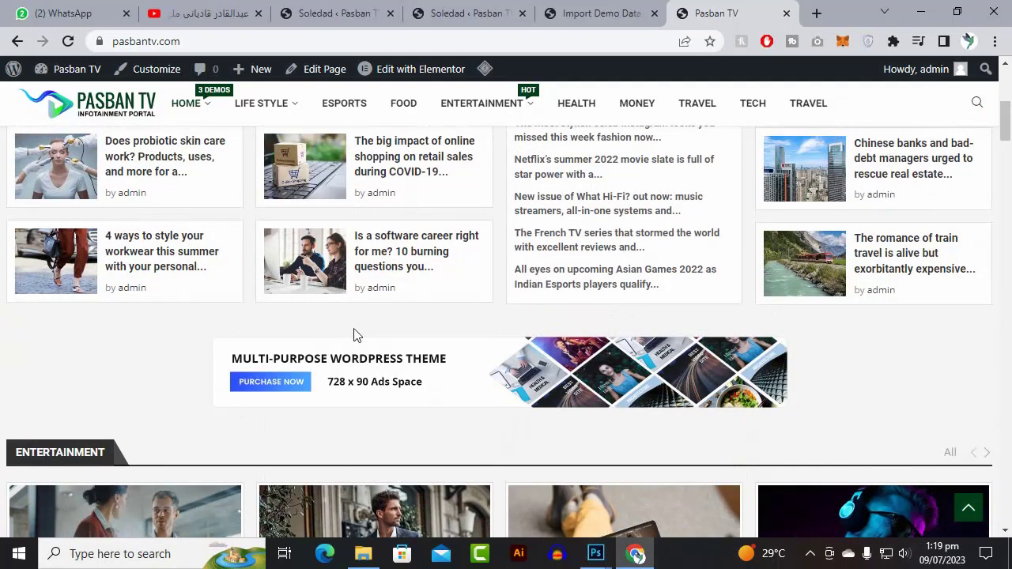
pyautogui.scroll(5, 355, 336)
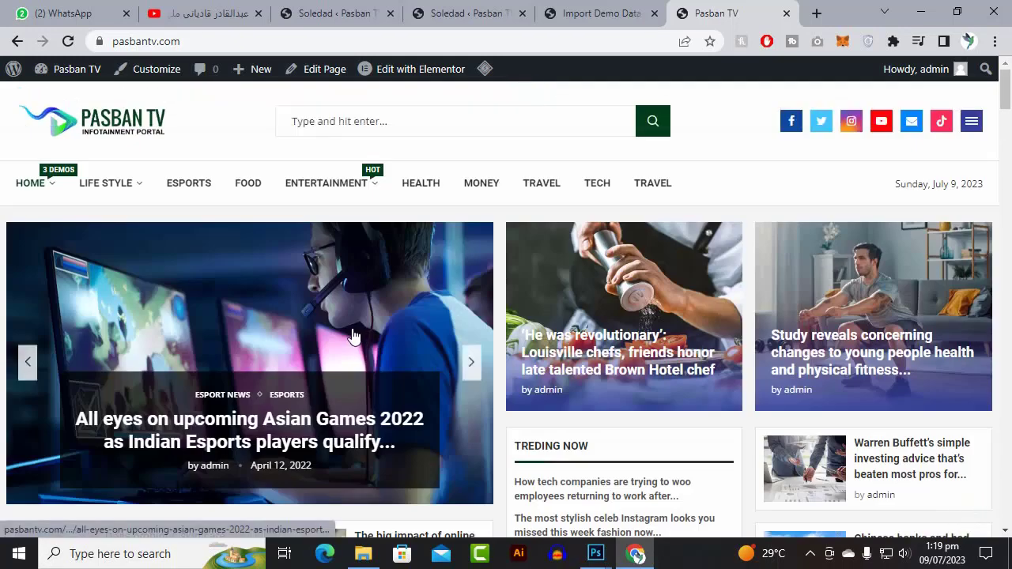